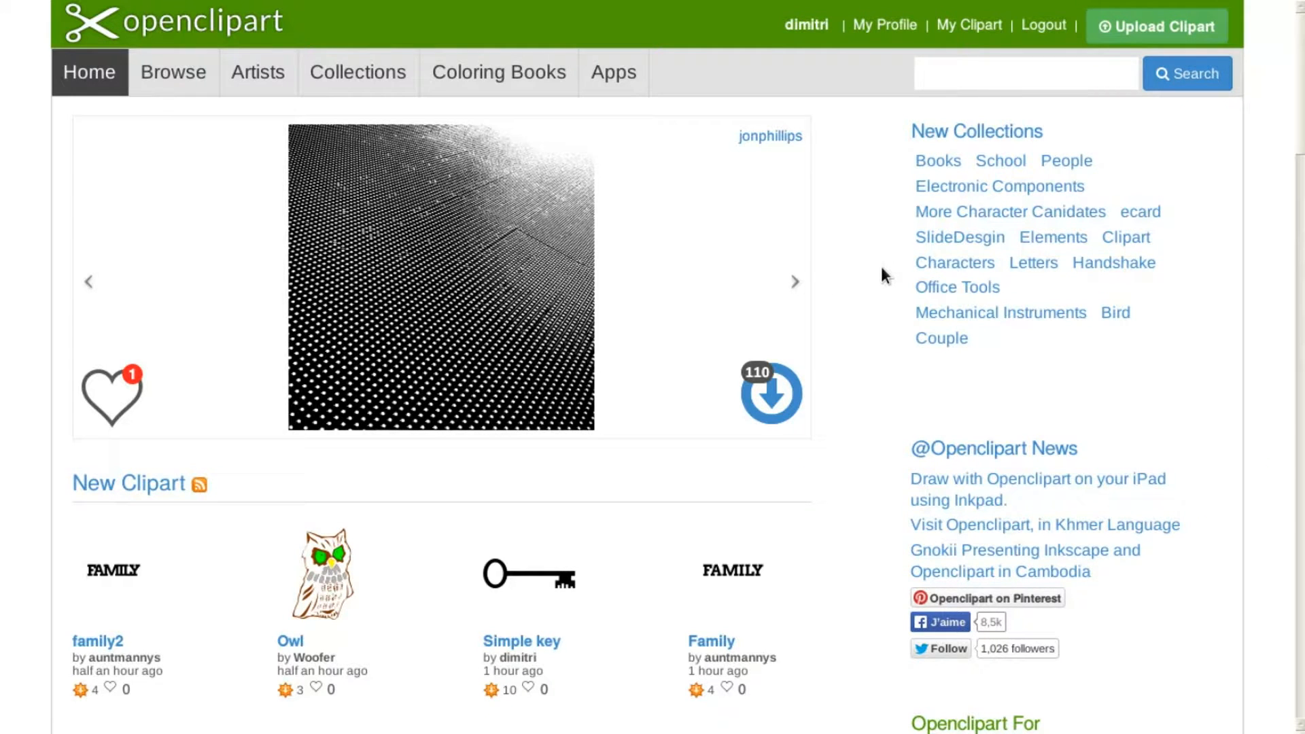
Step: Search the Openclipart library for "wheat"
scroll(886, 254, down, 4)
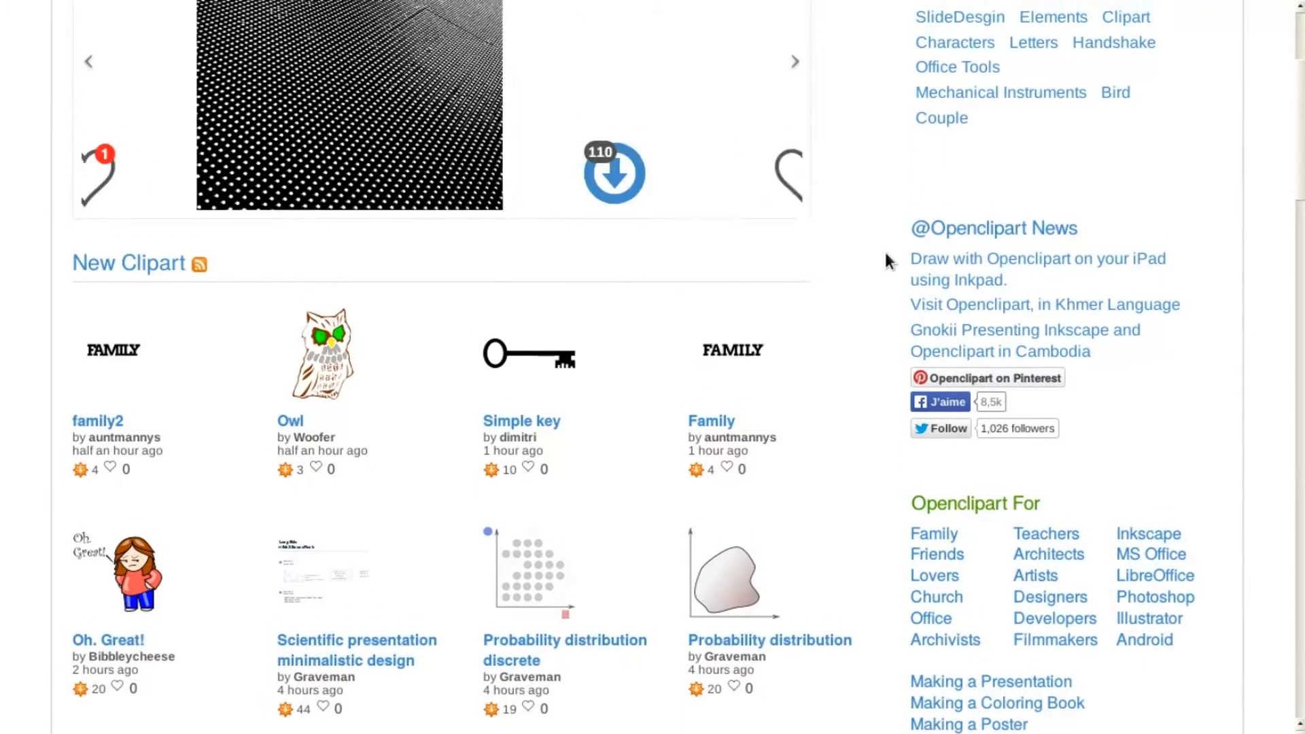
scroll(886, 253, up, 4)
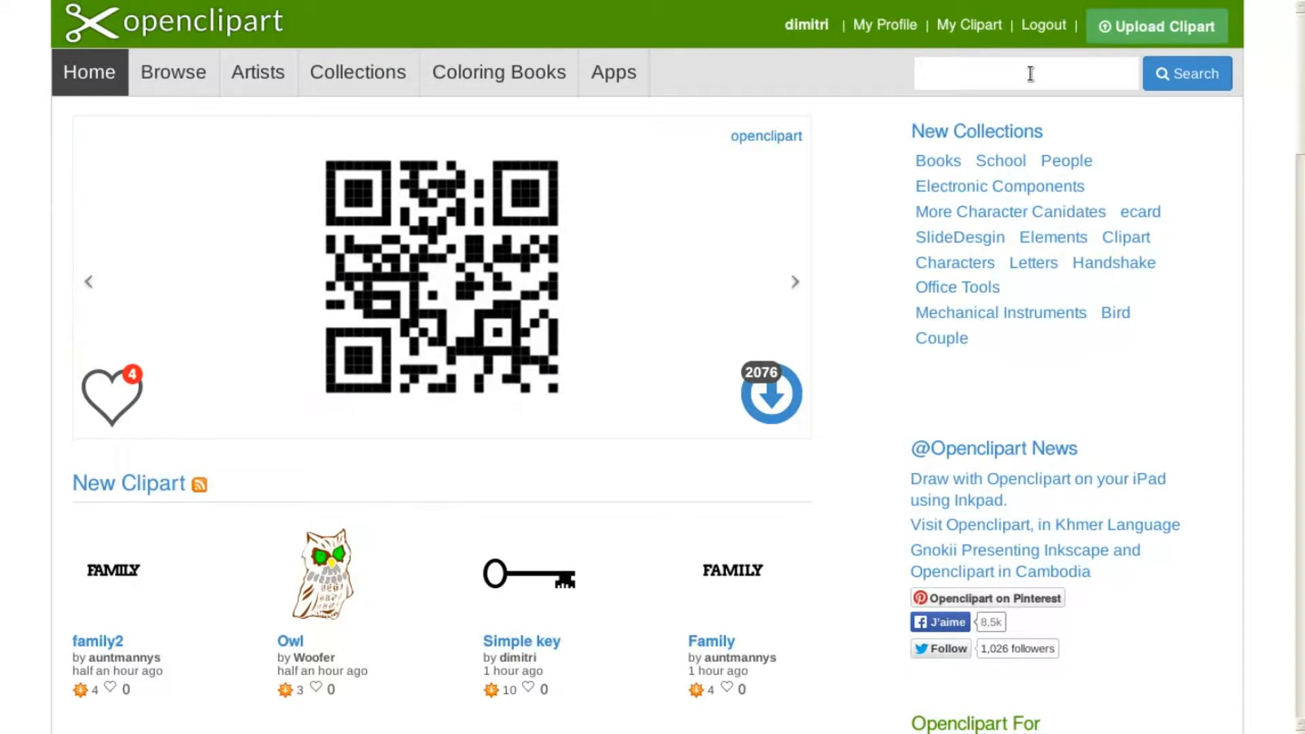
text(wheat)
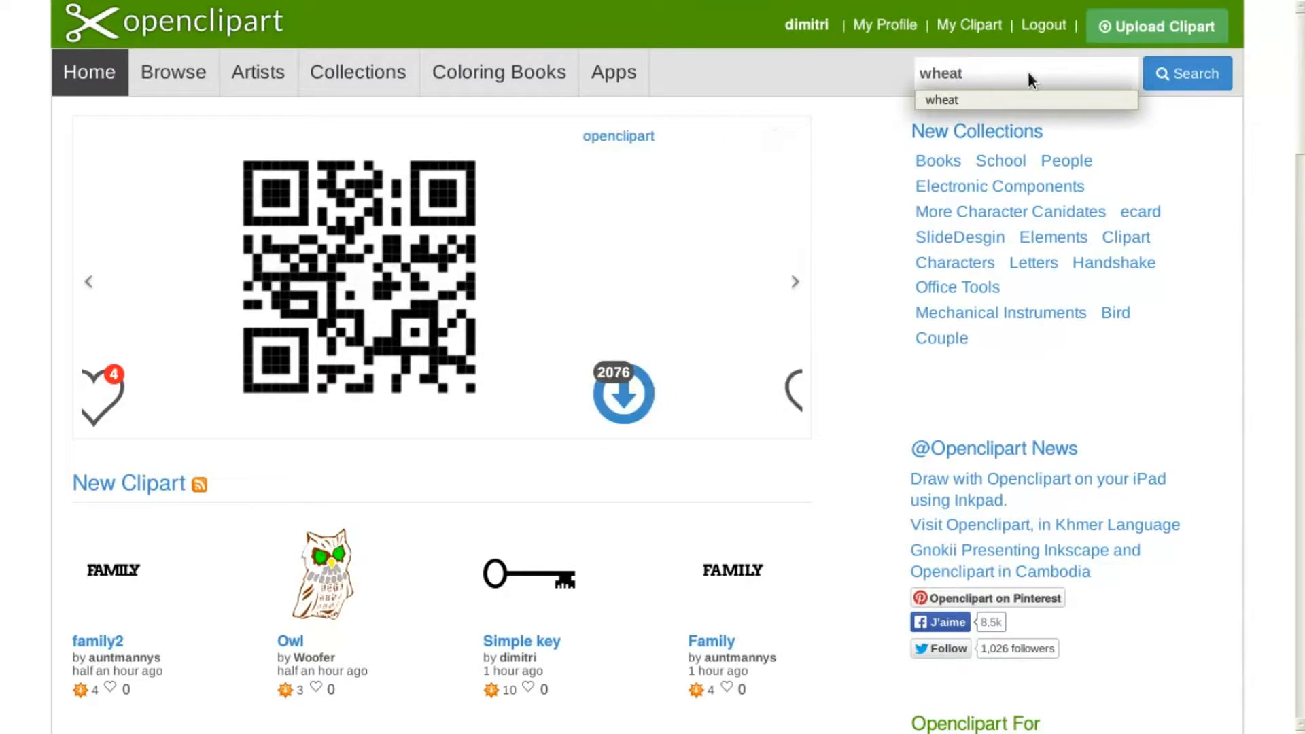
click(1013, 100)
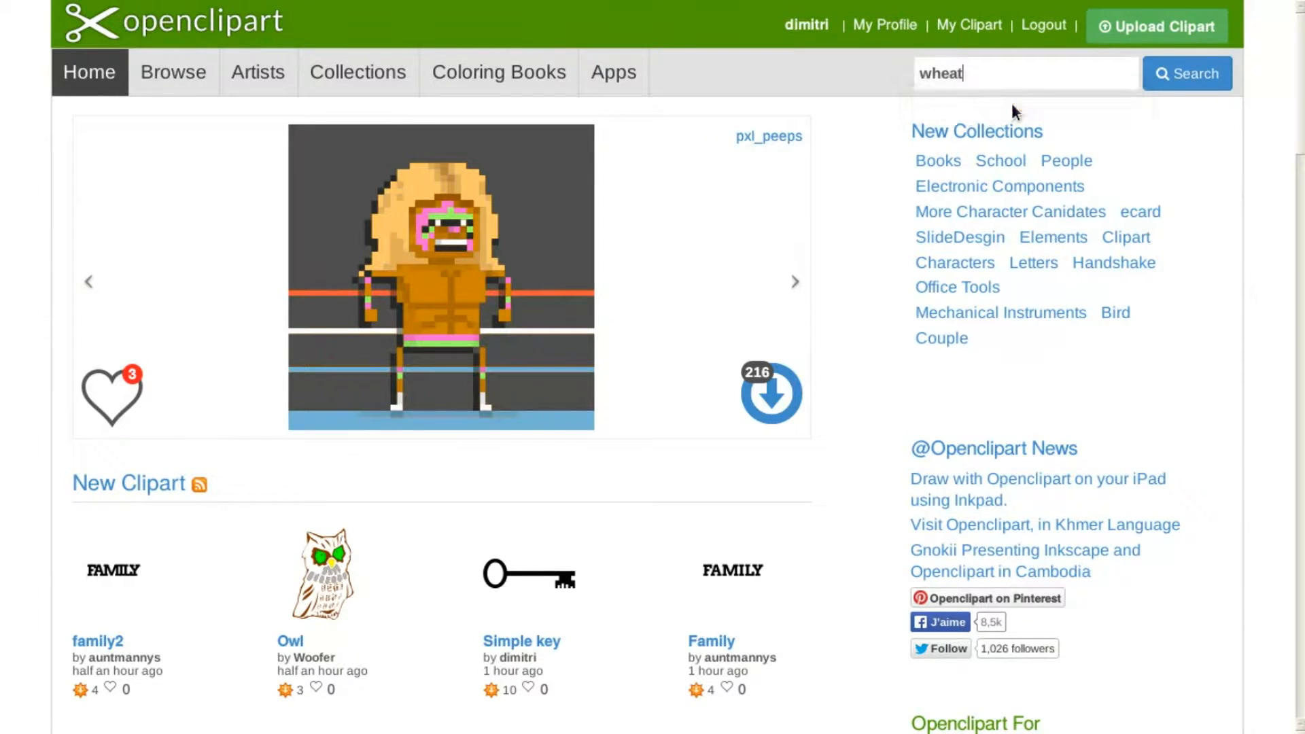
click(1169, 81)
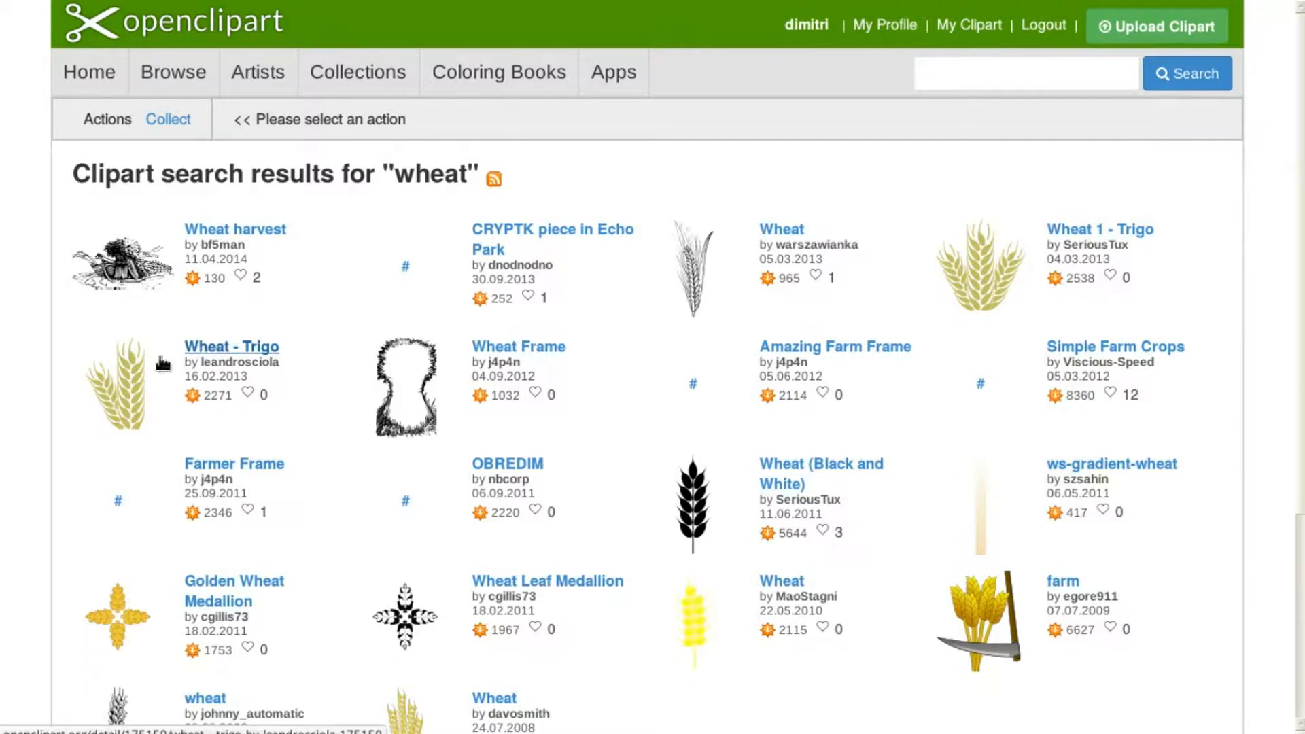
Step: Open the "Wheat - Trigo" clipart and download it as wheat.svg, saving the file
click(240, 350)
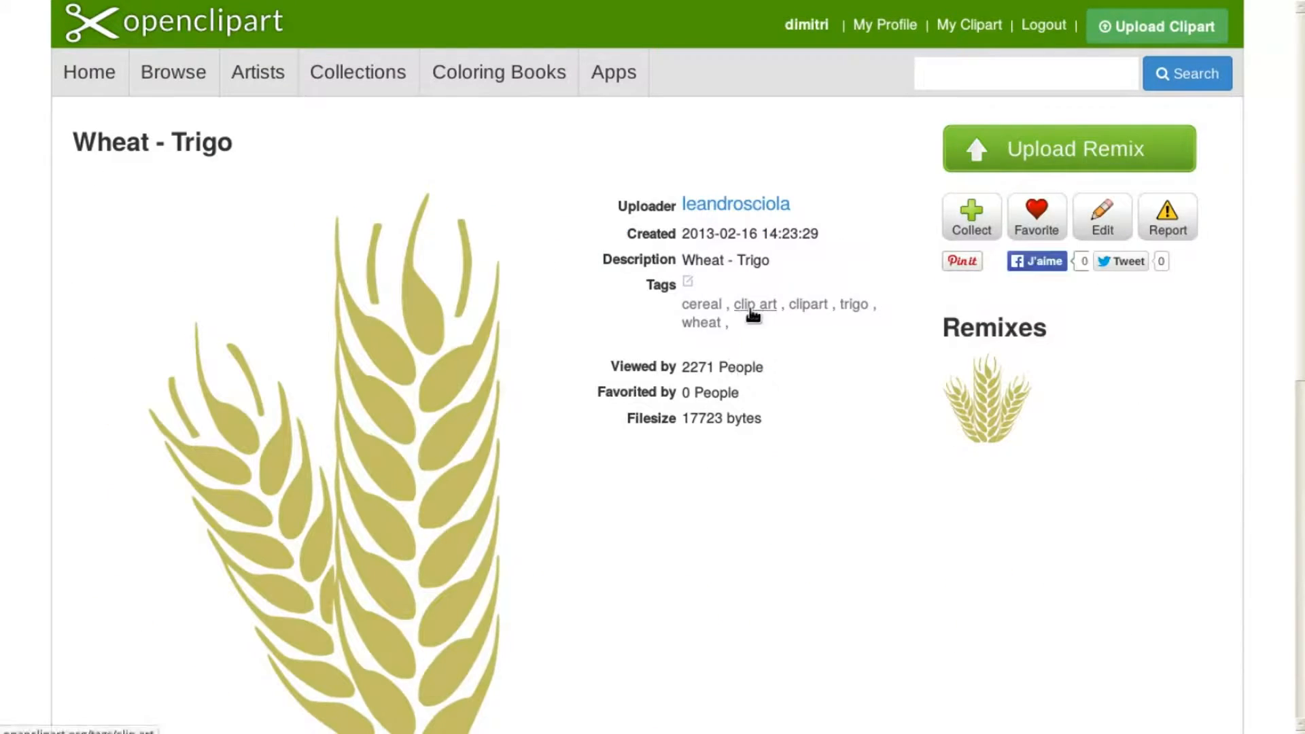
scroll(865, 277, down, 4)
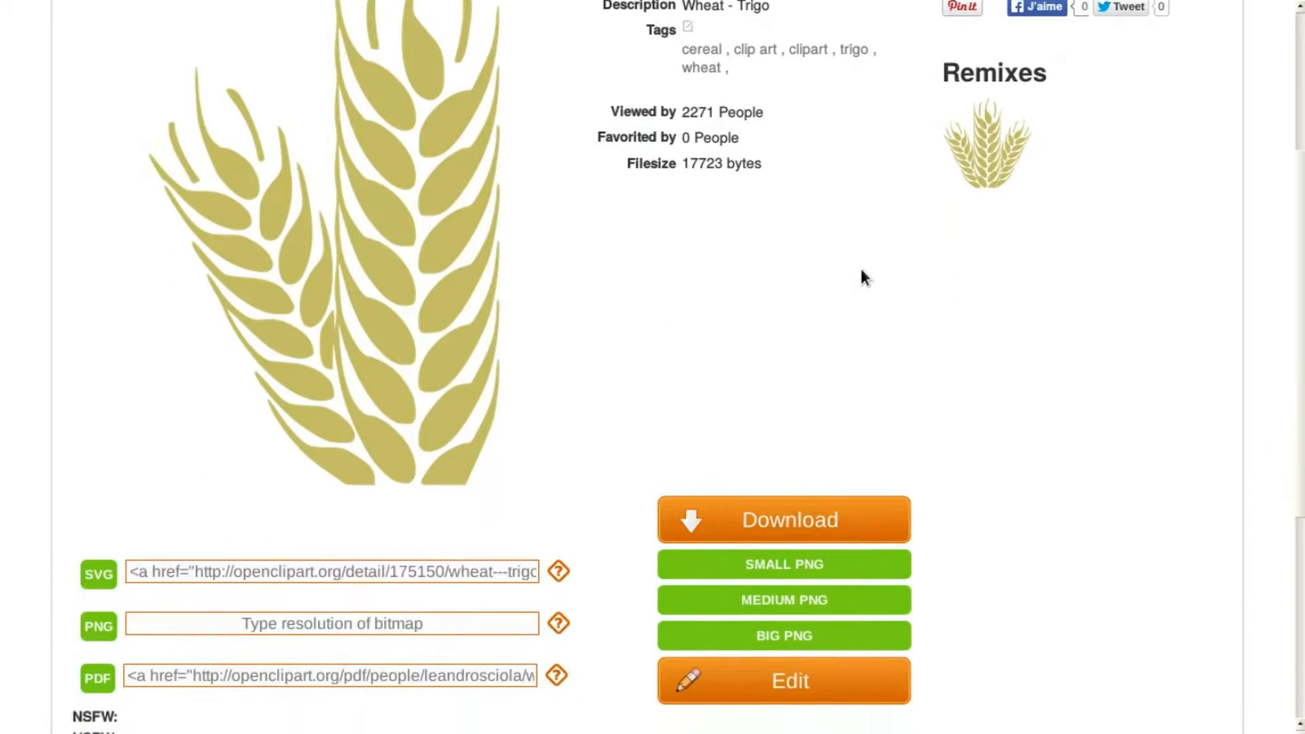
scroll(863, 275, down, 2)
click(782, 427)
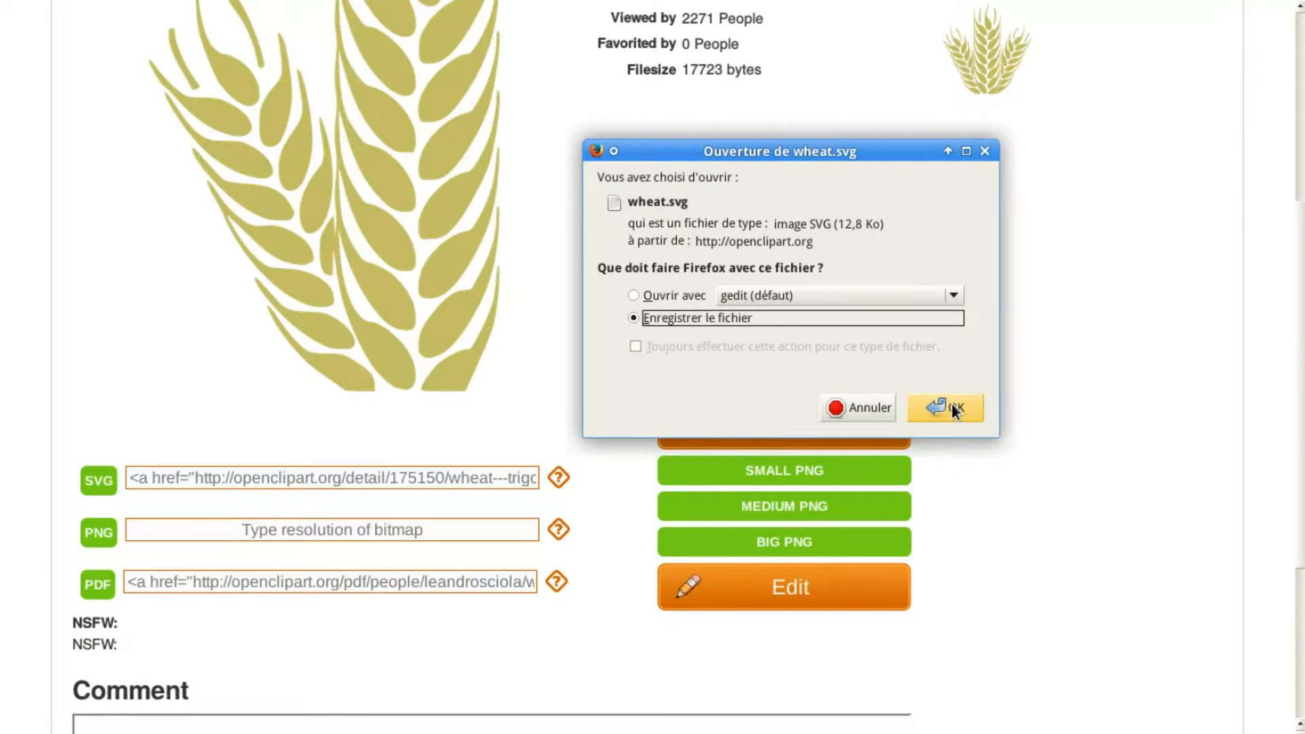
click(952, 408)
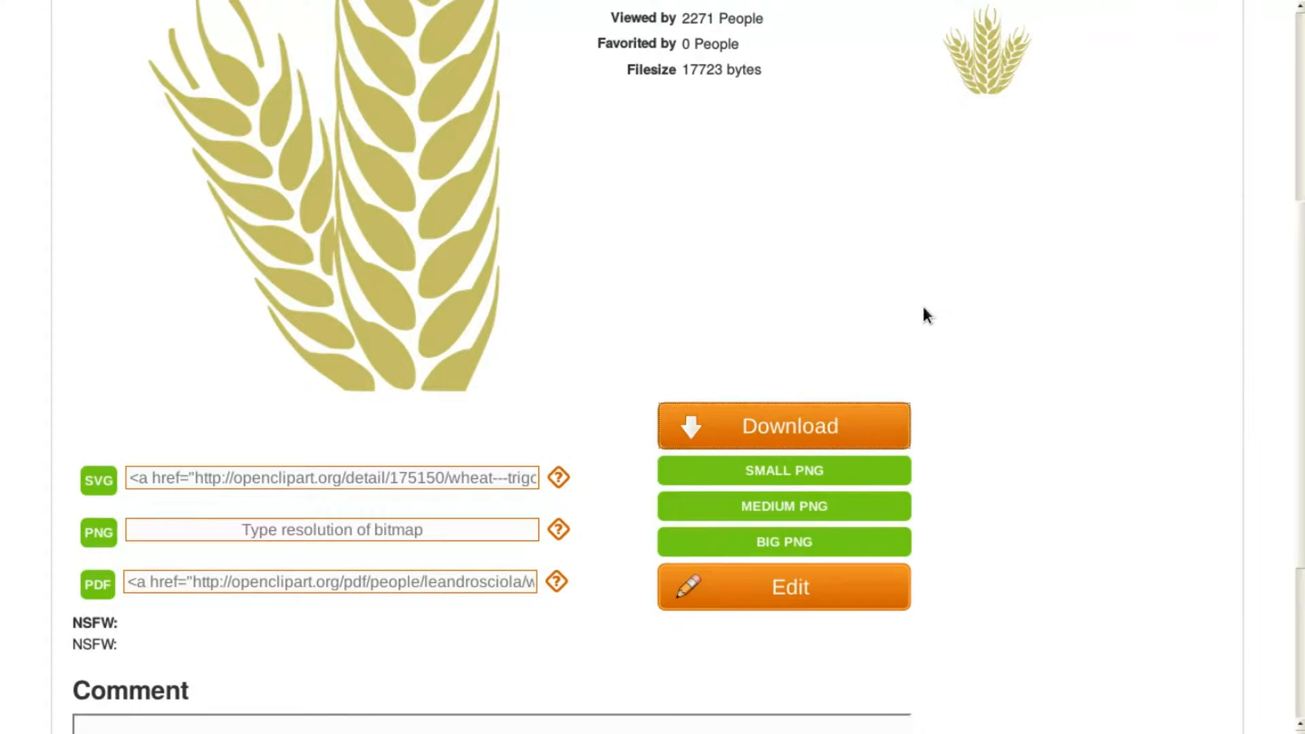
Step: Switch to Inkscape, import wheat.svg and move the wheat to the empty area left of the key logo
key(alt+Tab)
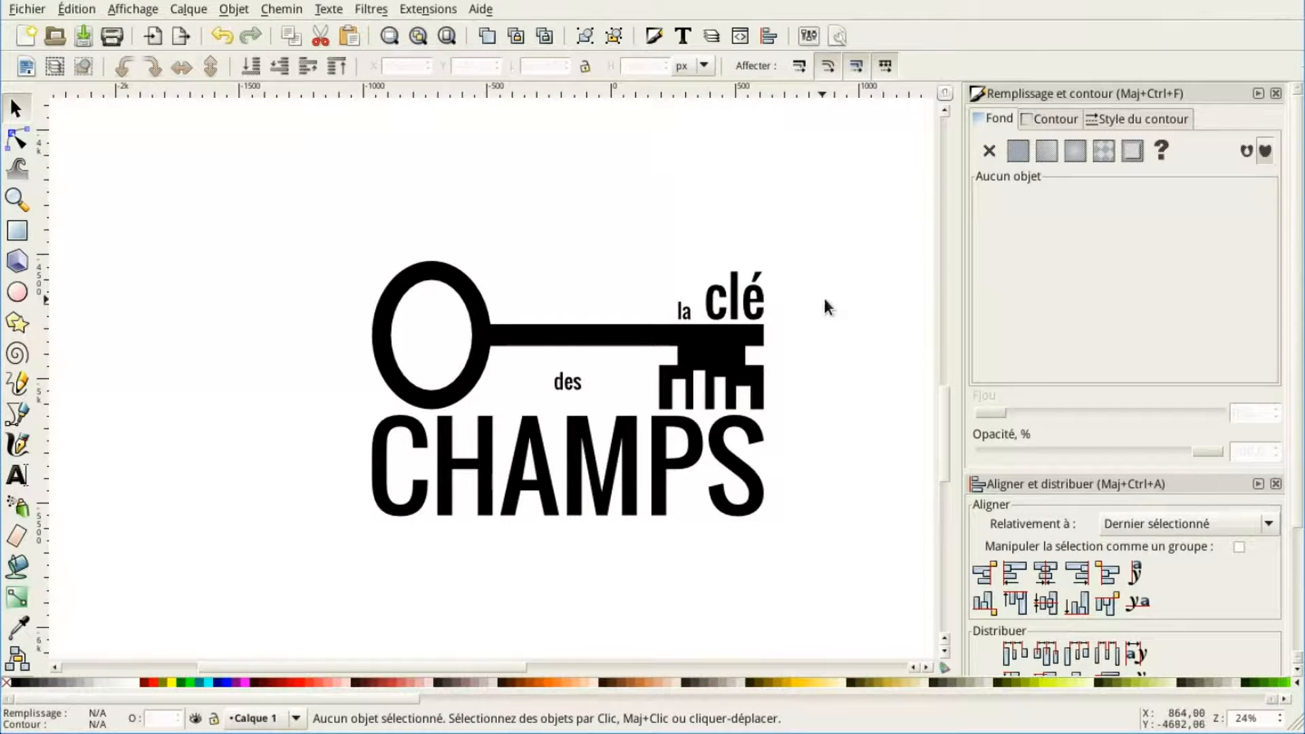
click(34, 9)
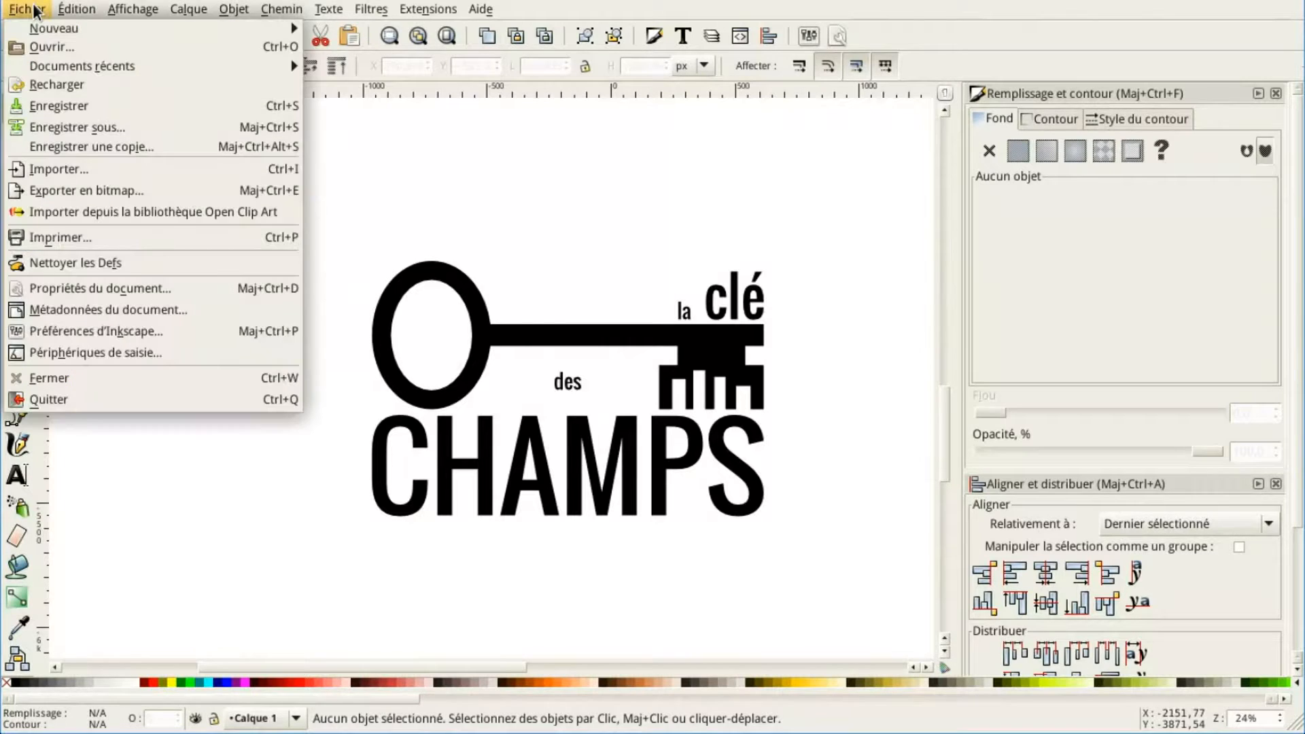
click(42, 168)
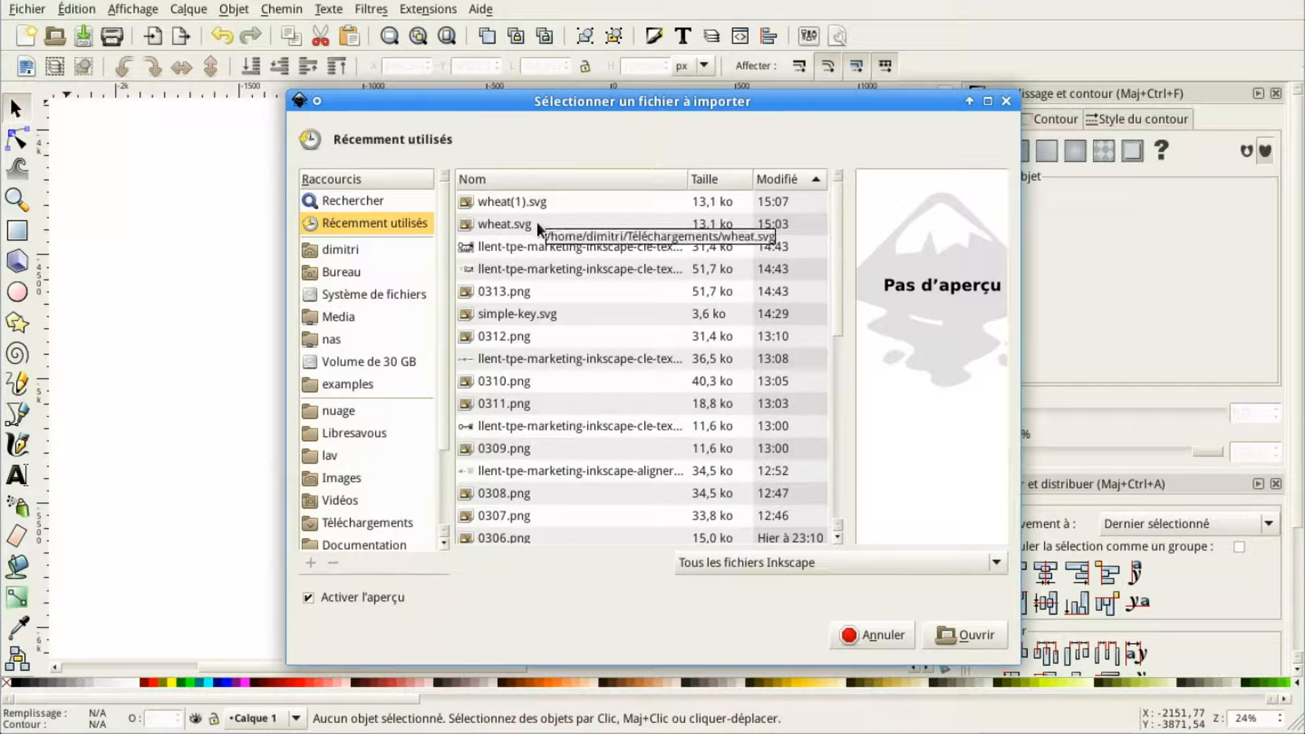
click(537, 221)
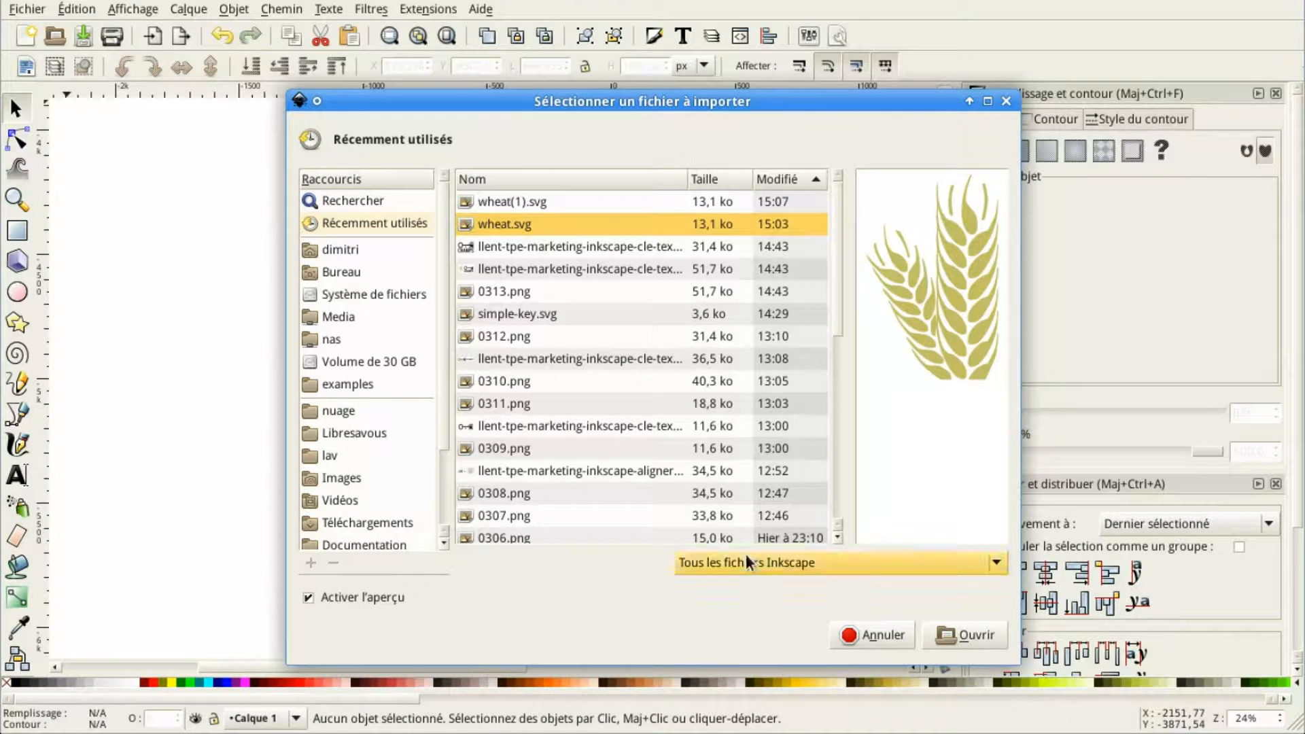
click(949, 638)
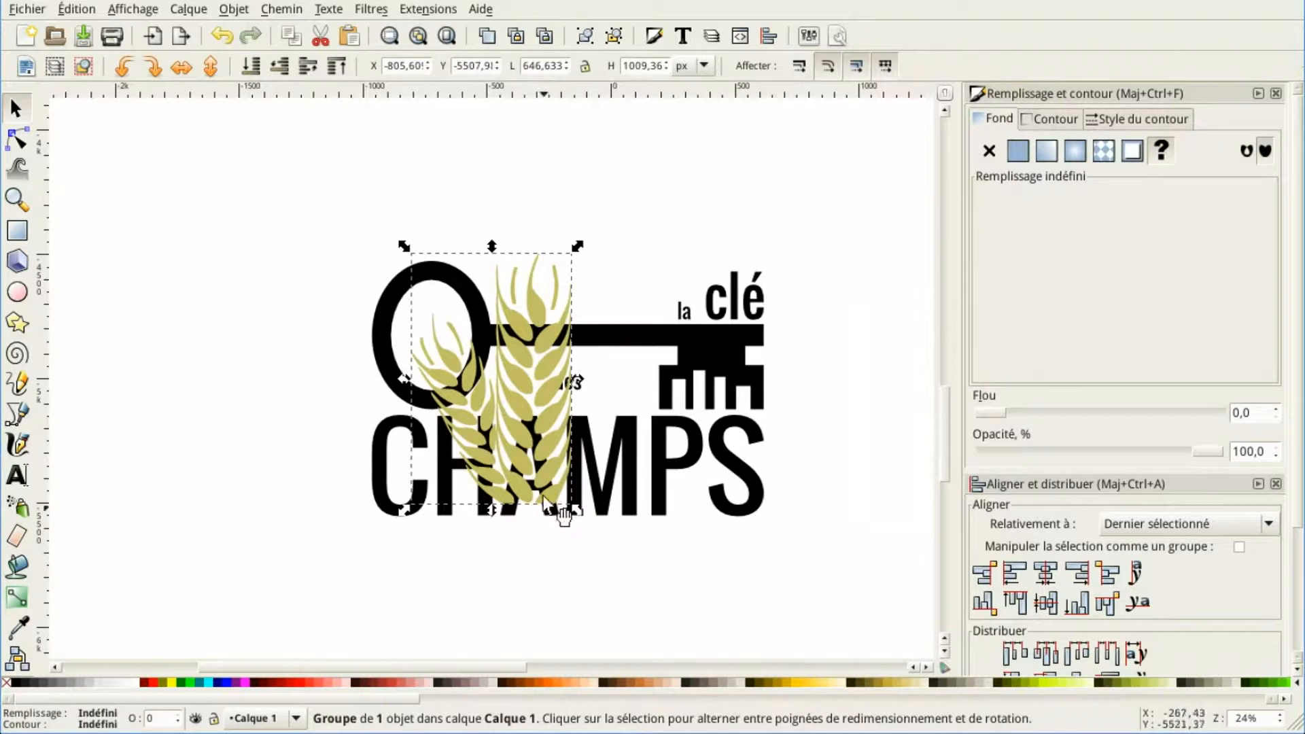
drag(552, 439, 263, 442)
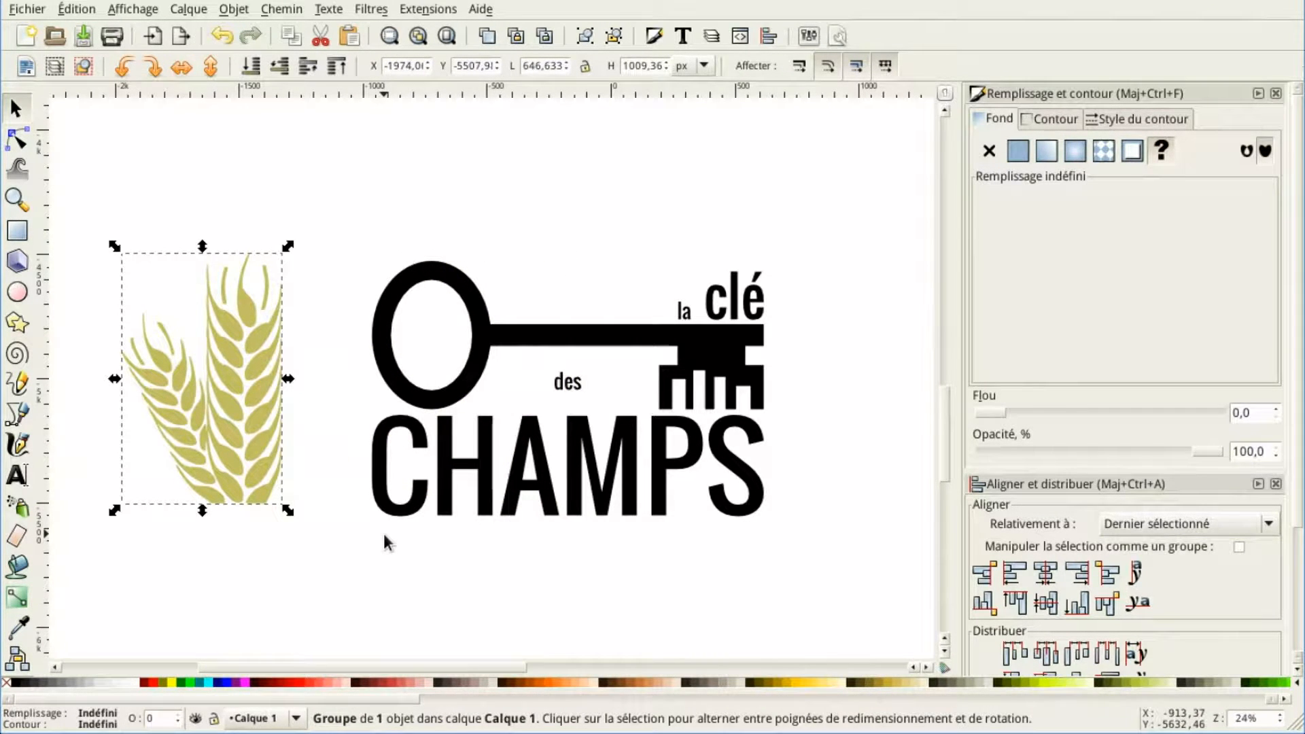
Step: Draw a rectangle about 1819 by 1296 px covering the whole logo and fill it with RGB 255, 204, 0
click(17, 231)
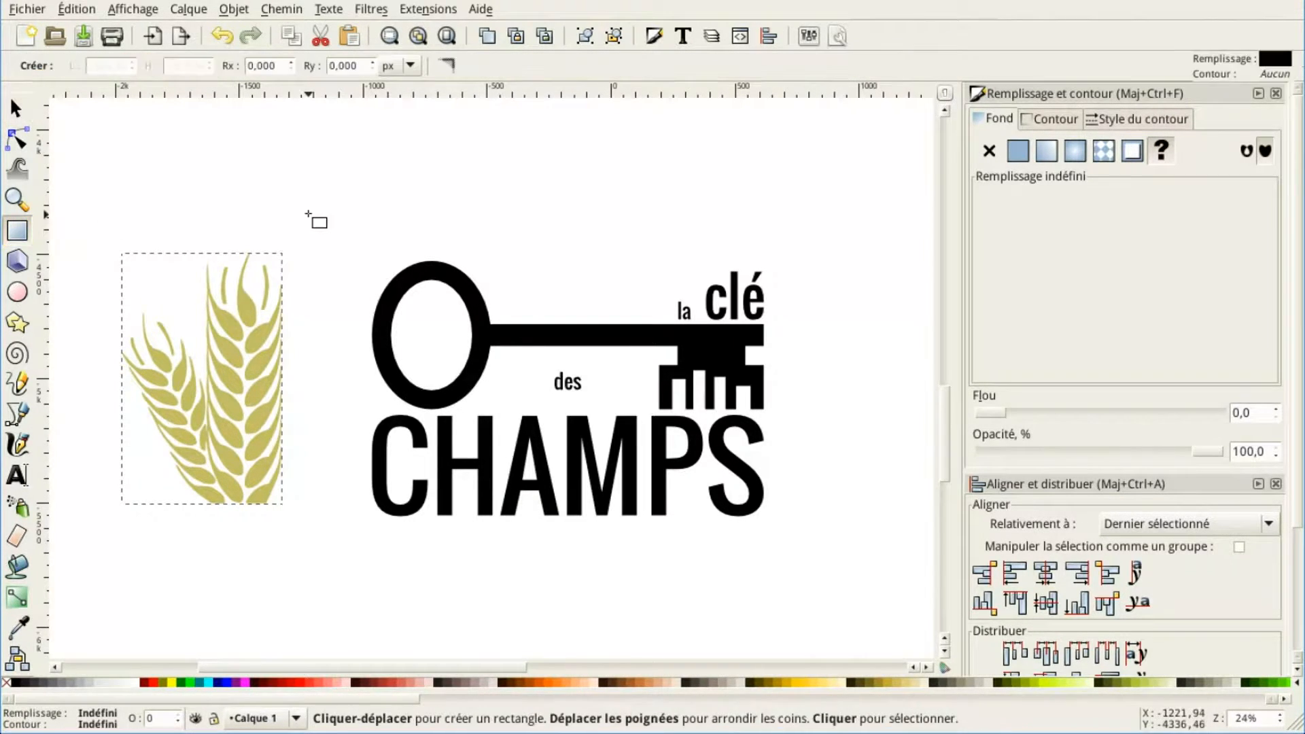
drag(343, 231, 793, 552)
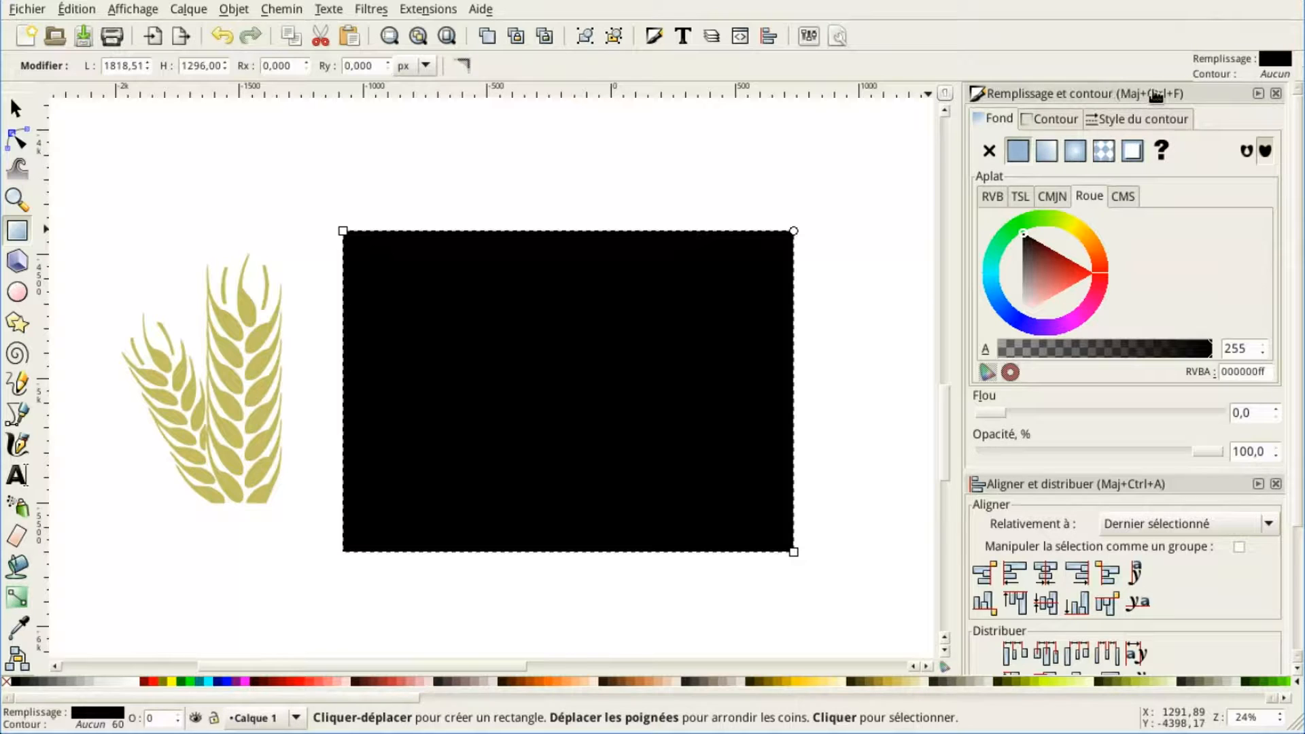
click(992, 197)
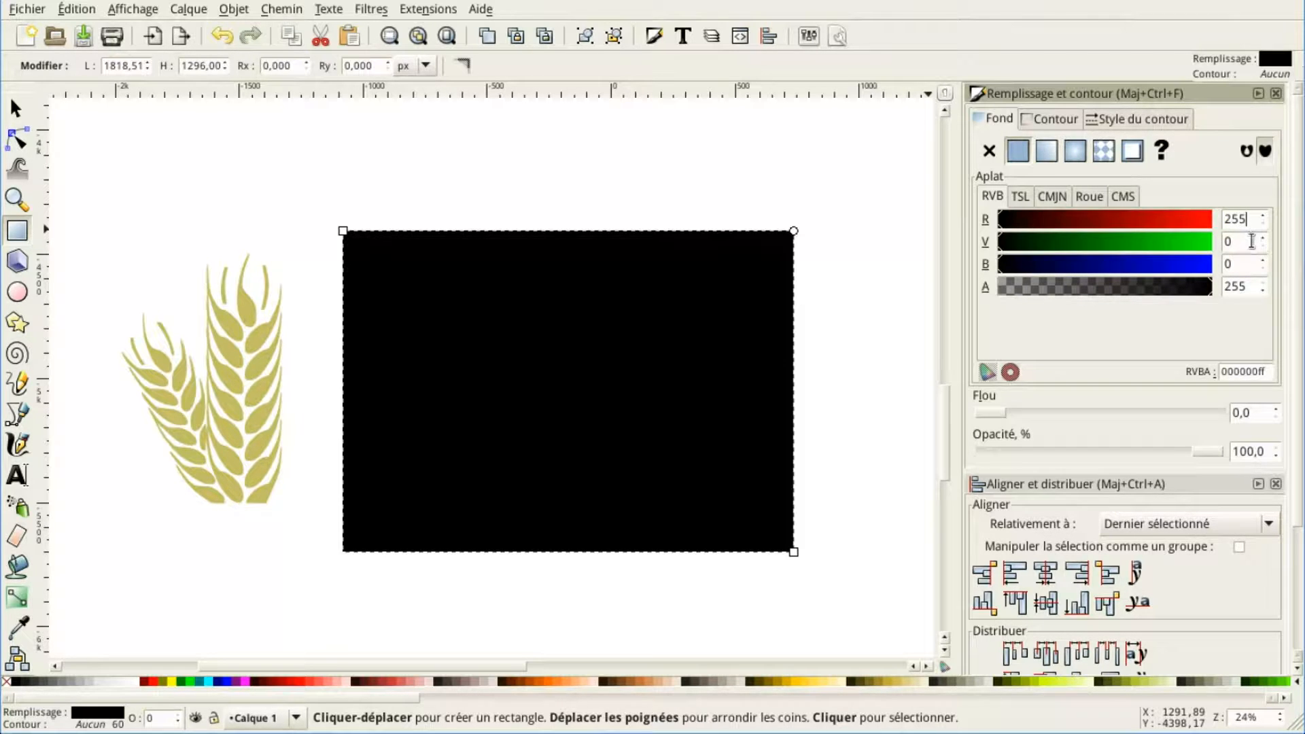
click(1252, 241)
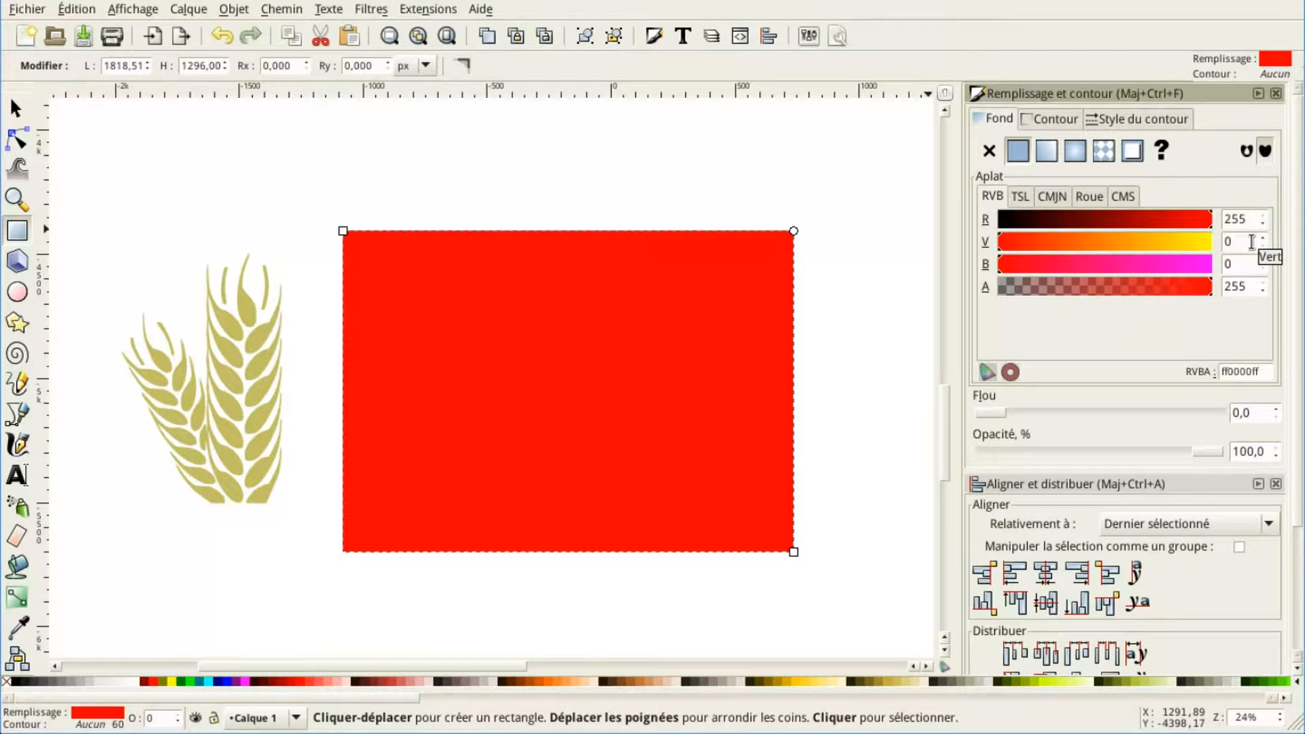
drag(1252, 242, 1215, 246)
text(204)
click(1247, 264)
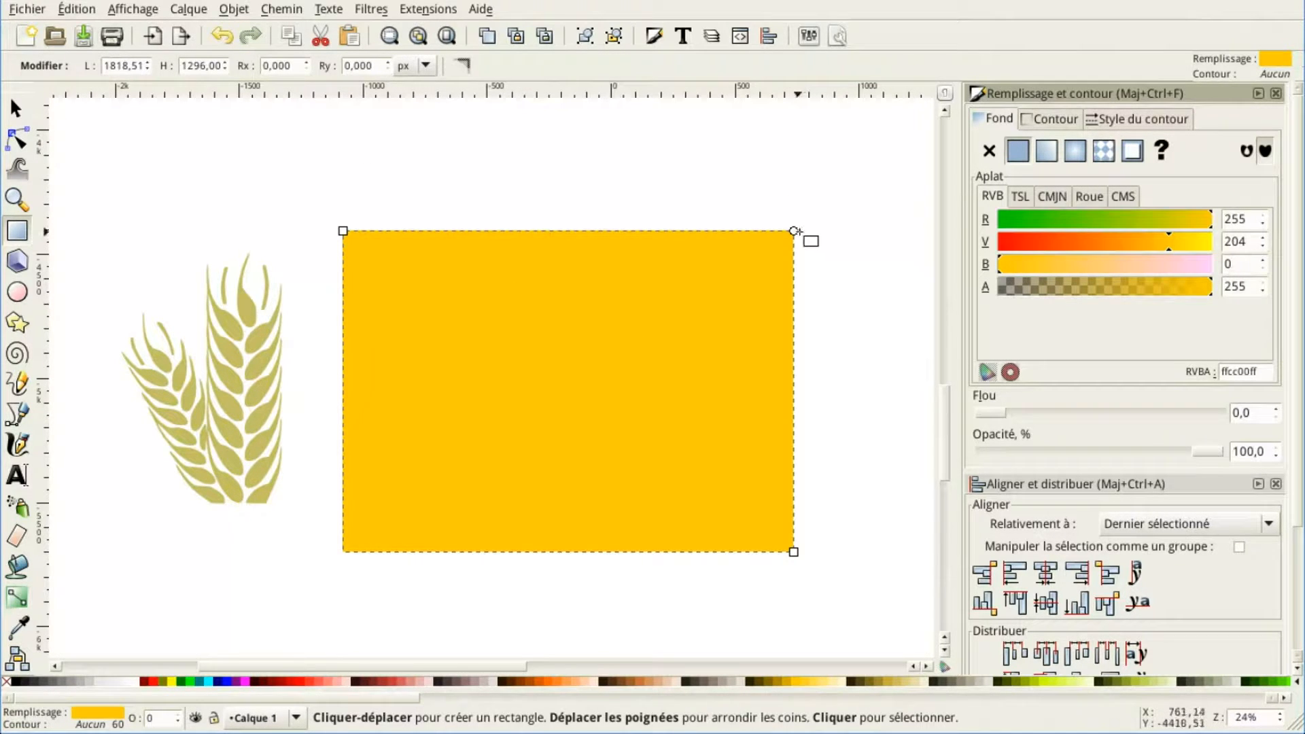
Step: Round the yellow rectangle's corners with a radius of about 181 px and lower it behind the key and text
drag(793, 231, 793, 276)
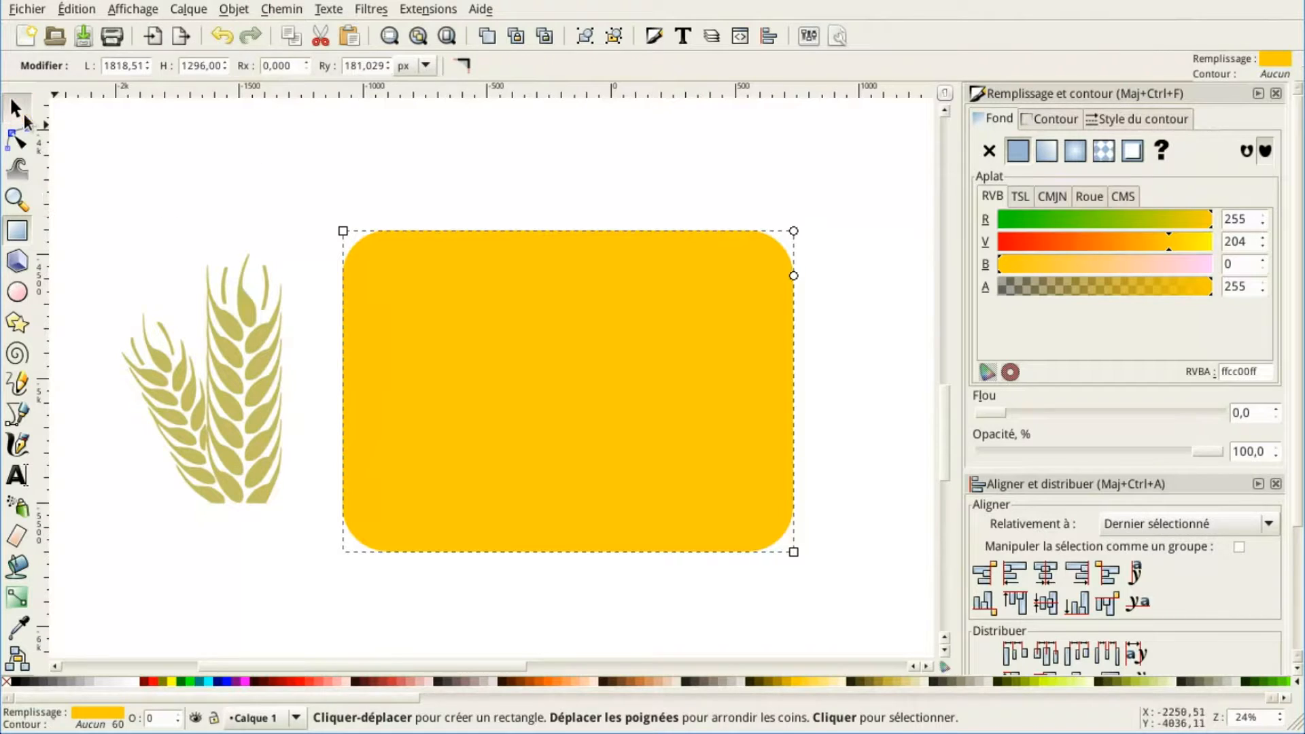
click(16, 109)
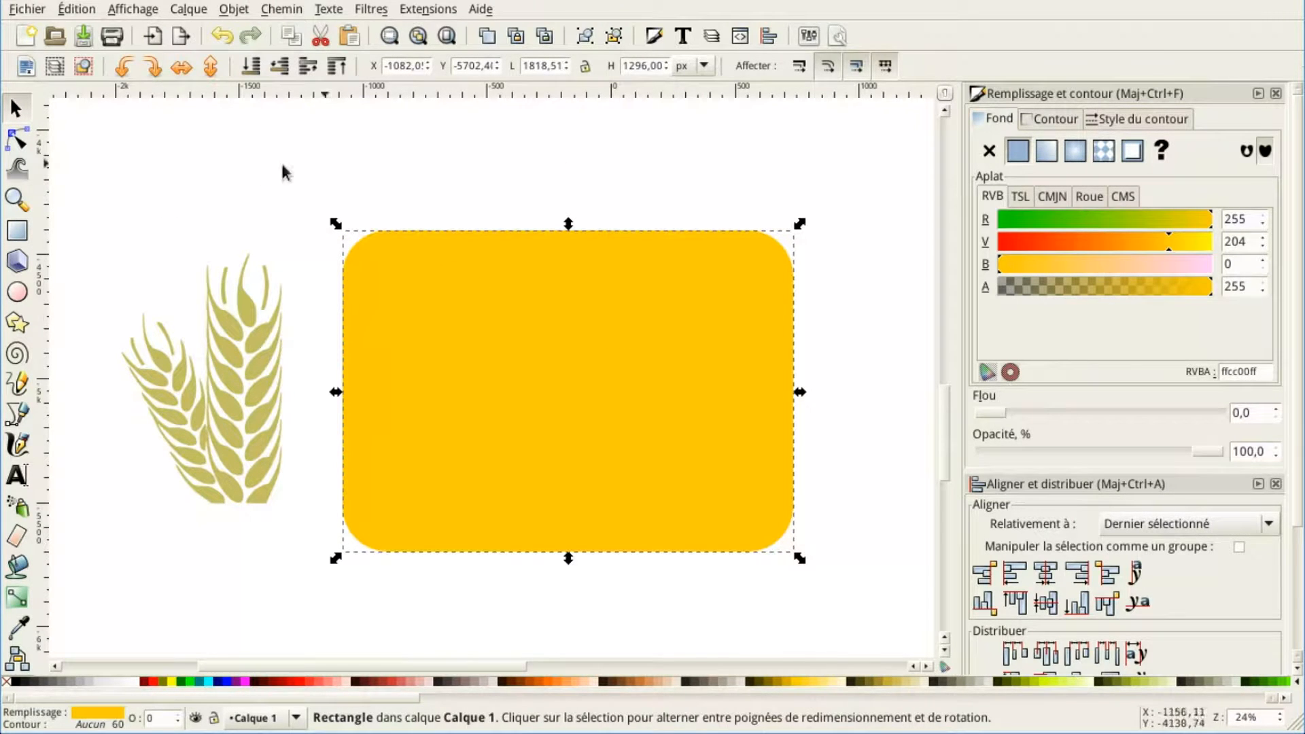
click(258, 65)
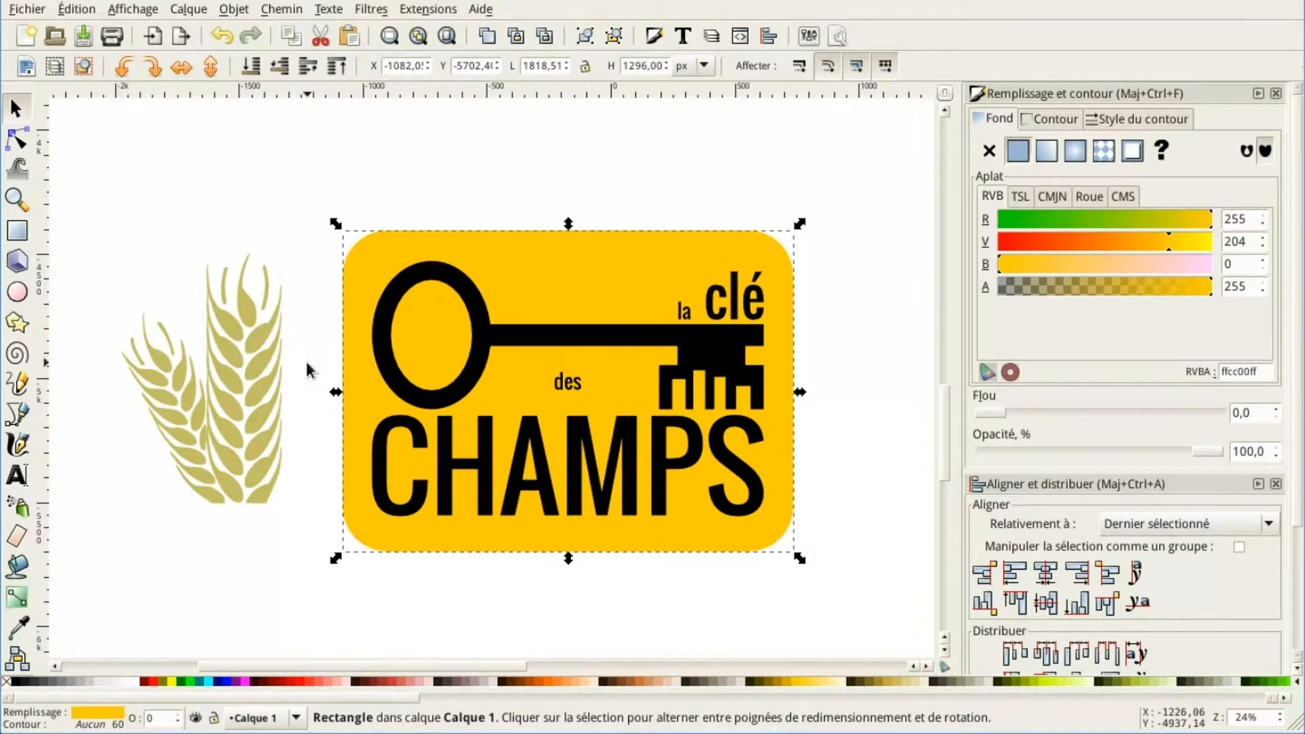
Step: Scale the wheat group down proportionally to about 481 by 750 px
click(234, 429)
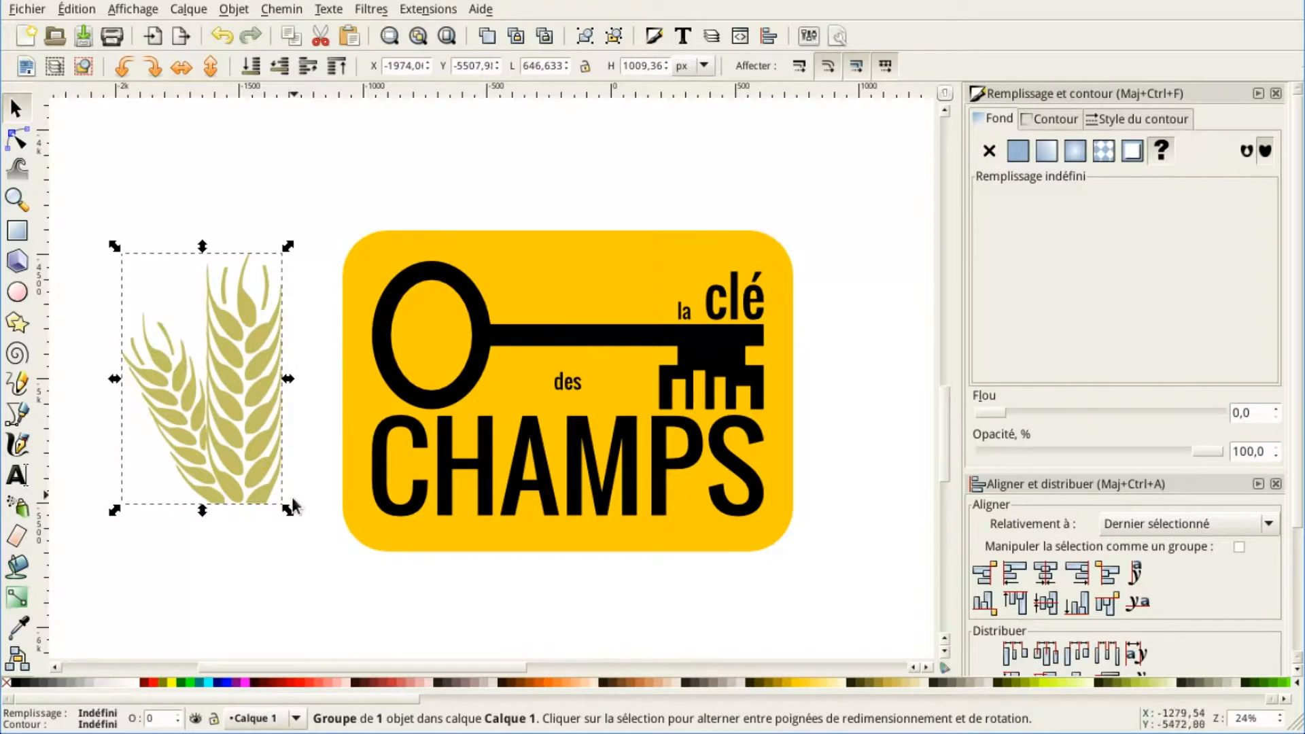
key(ctrl)
key(ctrl)
drag(290, 511, 251, 445)
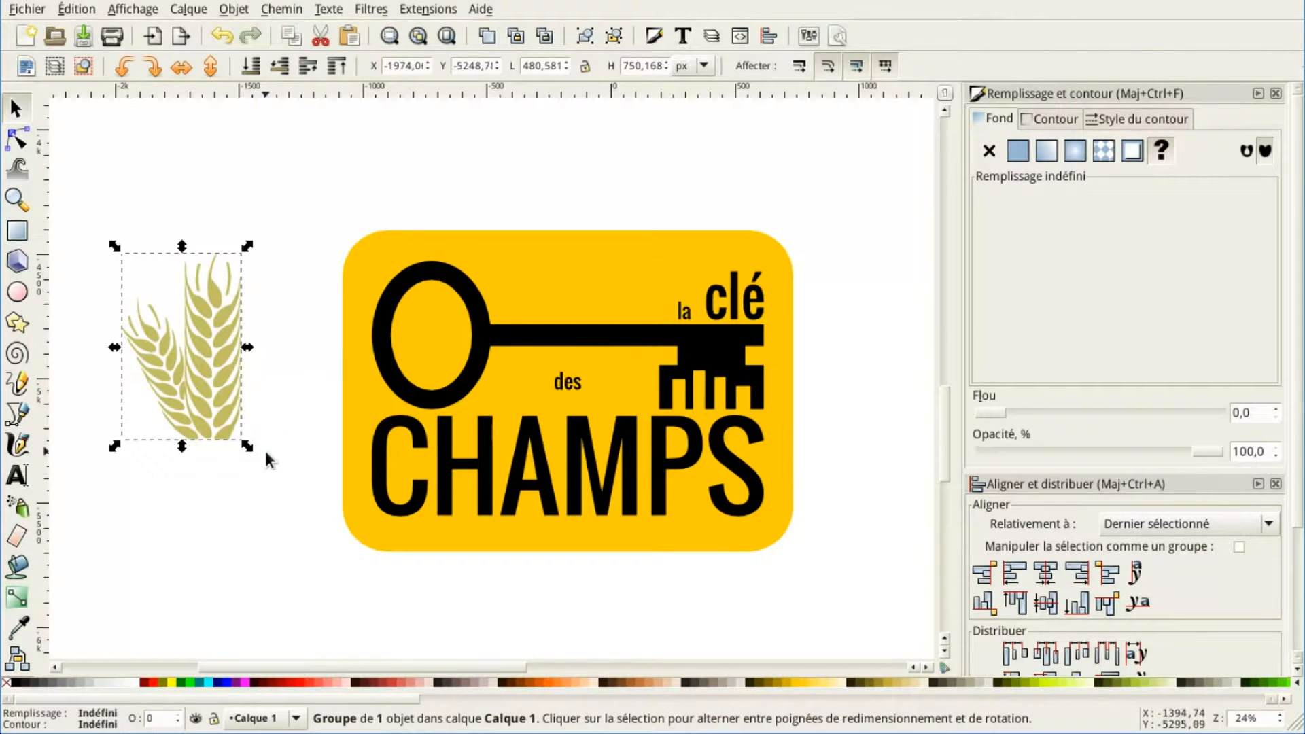
Step: Rotate the wheat group counter-clockwise so it leans left and place it over the yellow rectangle's upper-left corner
click(204, 425)
drag(249, 245, 204, 219)
drag(216, 361, 376, 270)
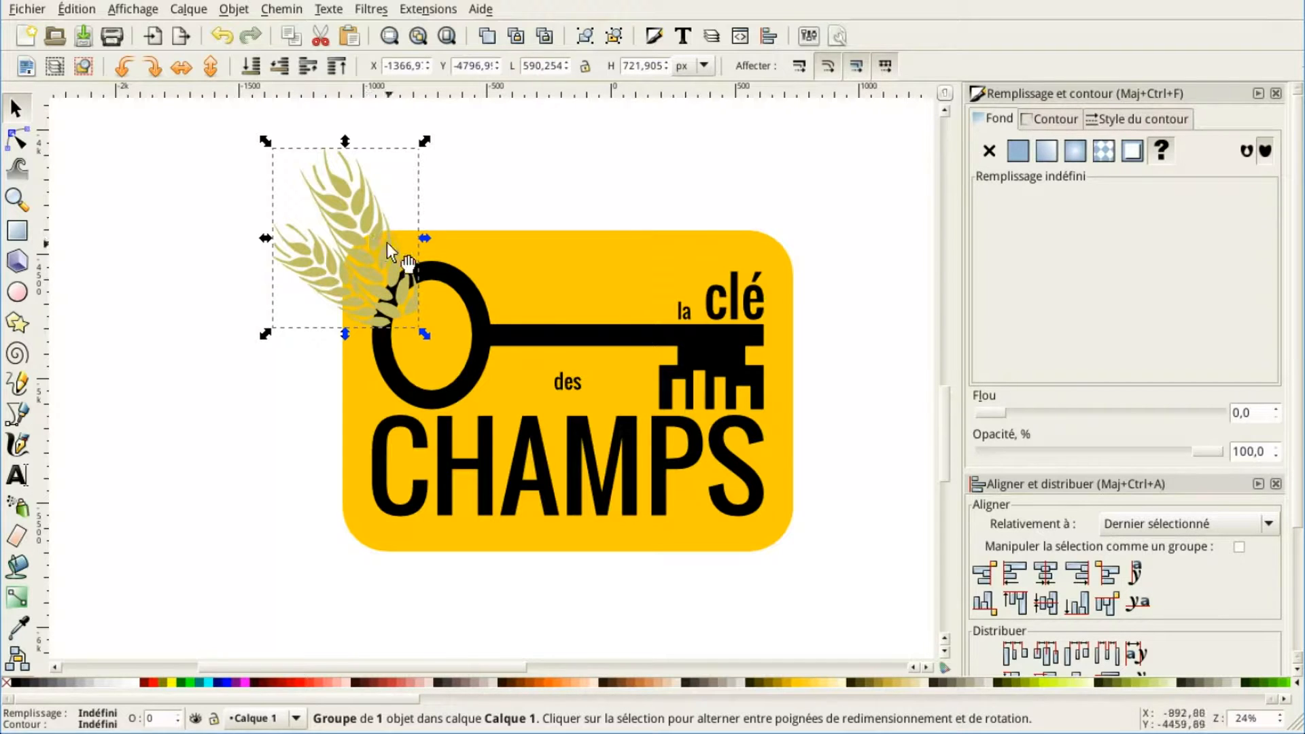
Step: Try to merge the wheat group and the yellow rectangle with Union, then clear the selection
shift+click(581, 257)
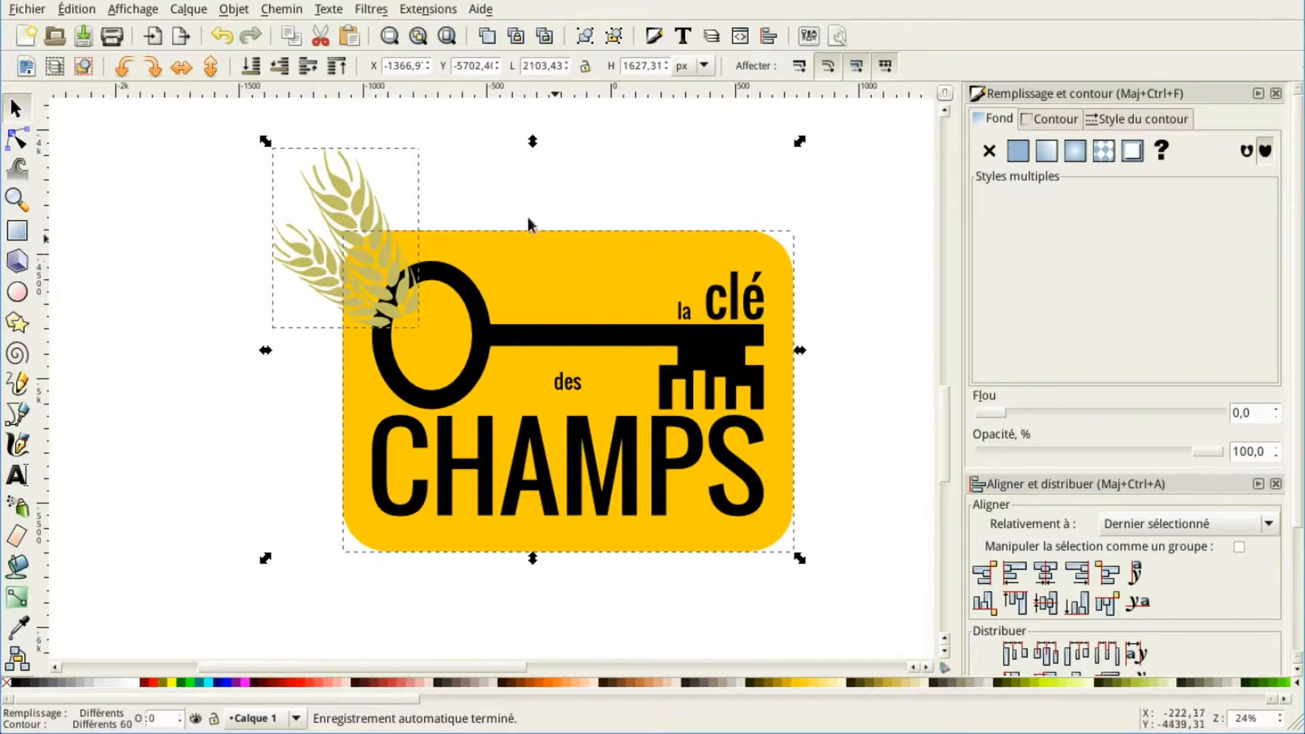
click(282, 10)
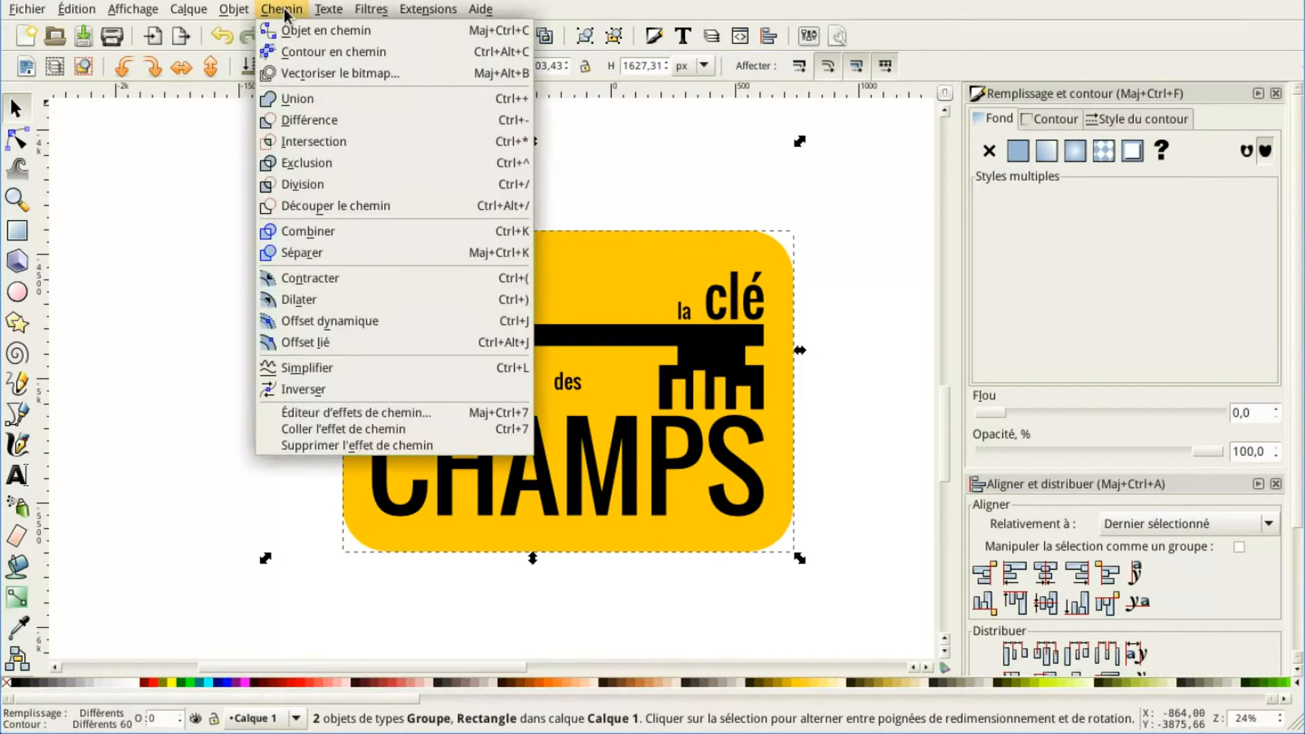
click(330, 100)
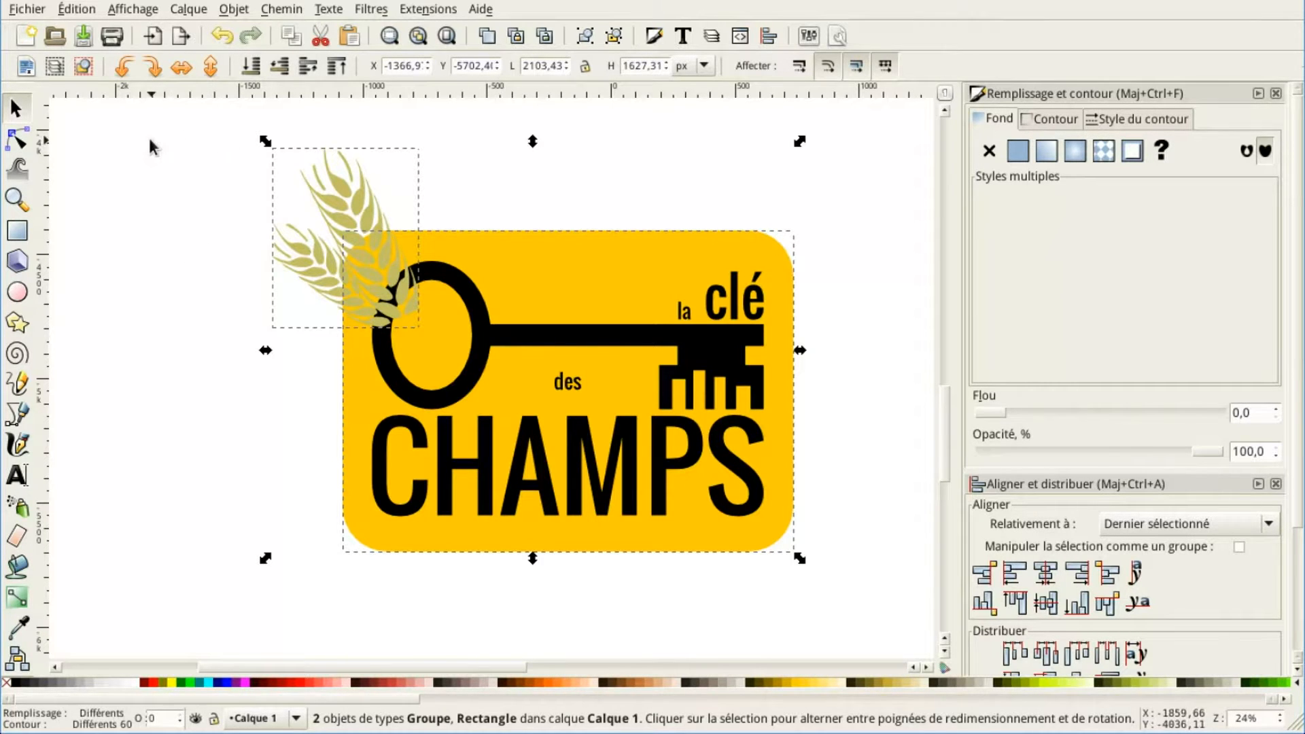
click(188, 165)
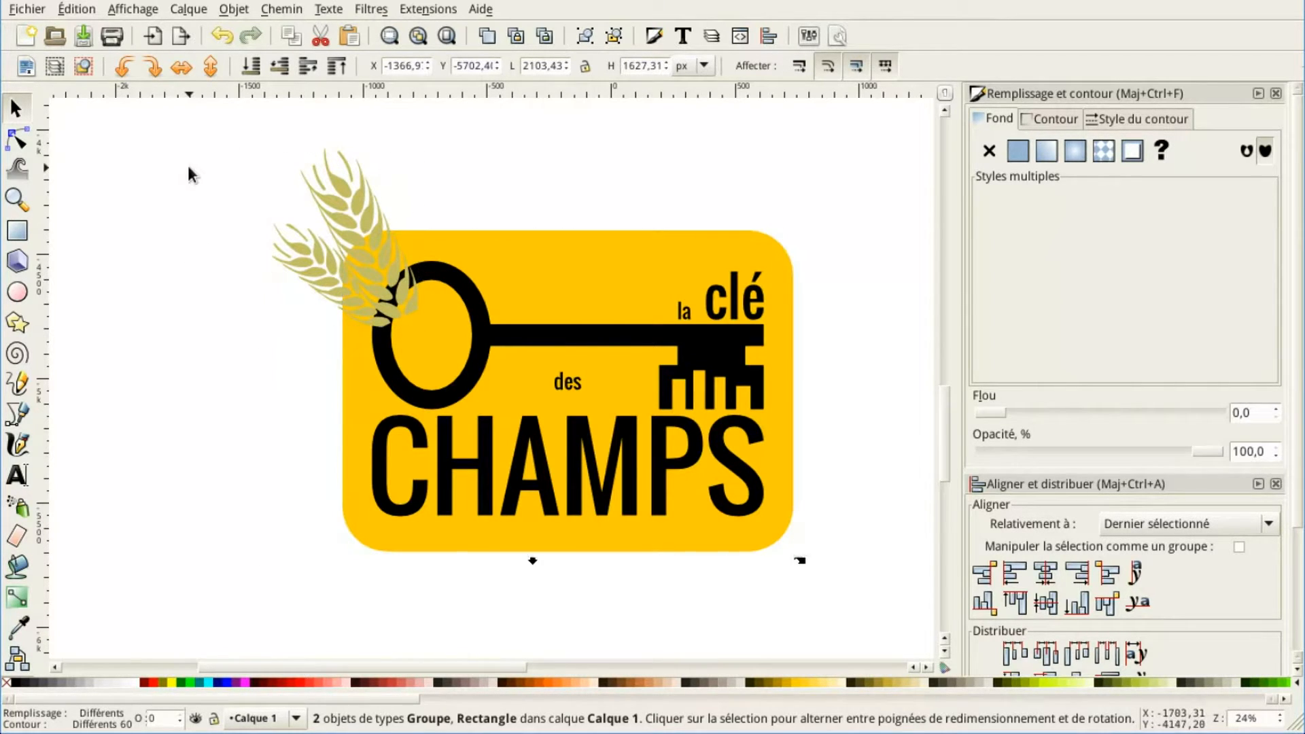
Step: Ungroup the wheat so that it becomes a plain path
click(328, 195)
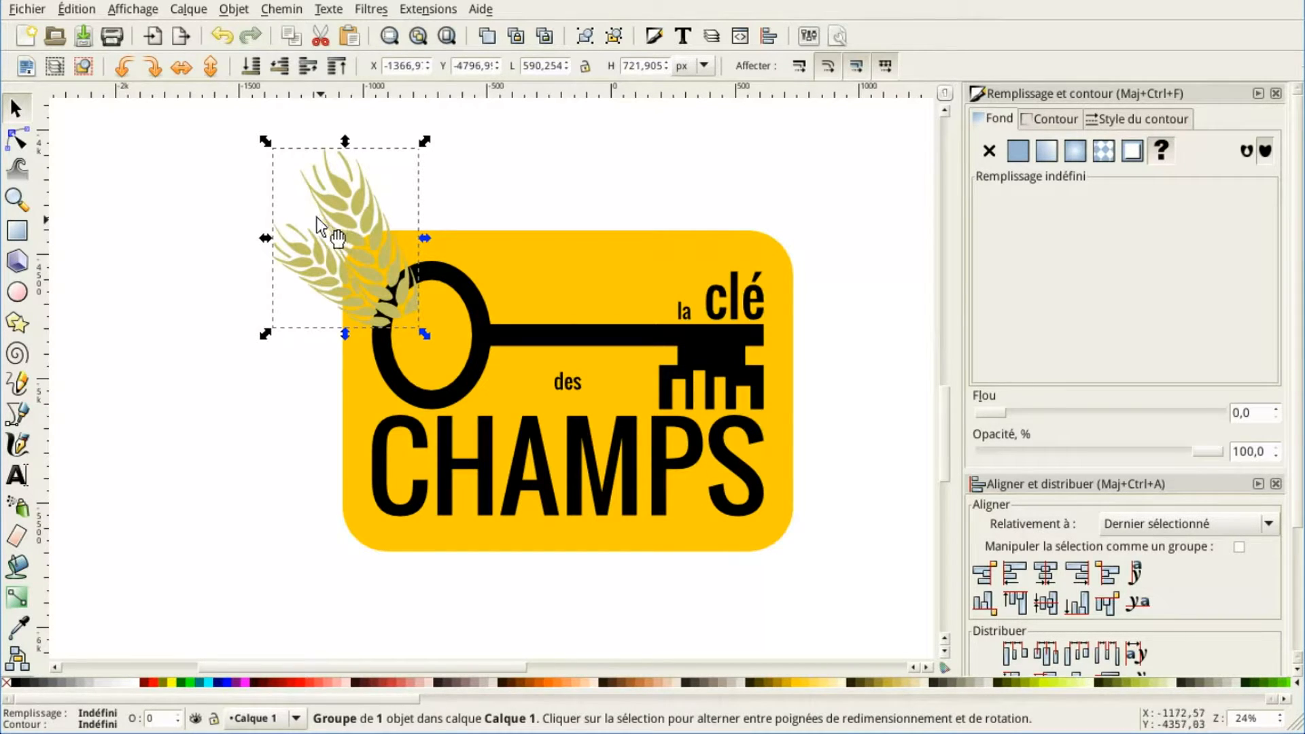
click(233, 9)
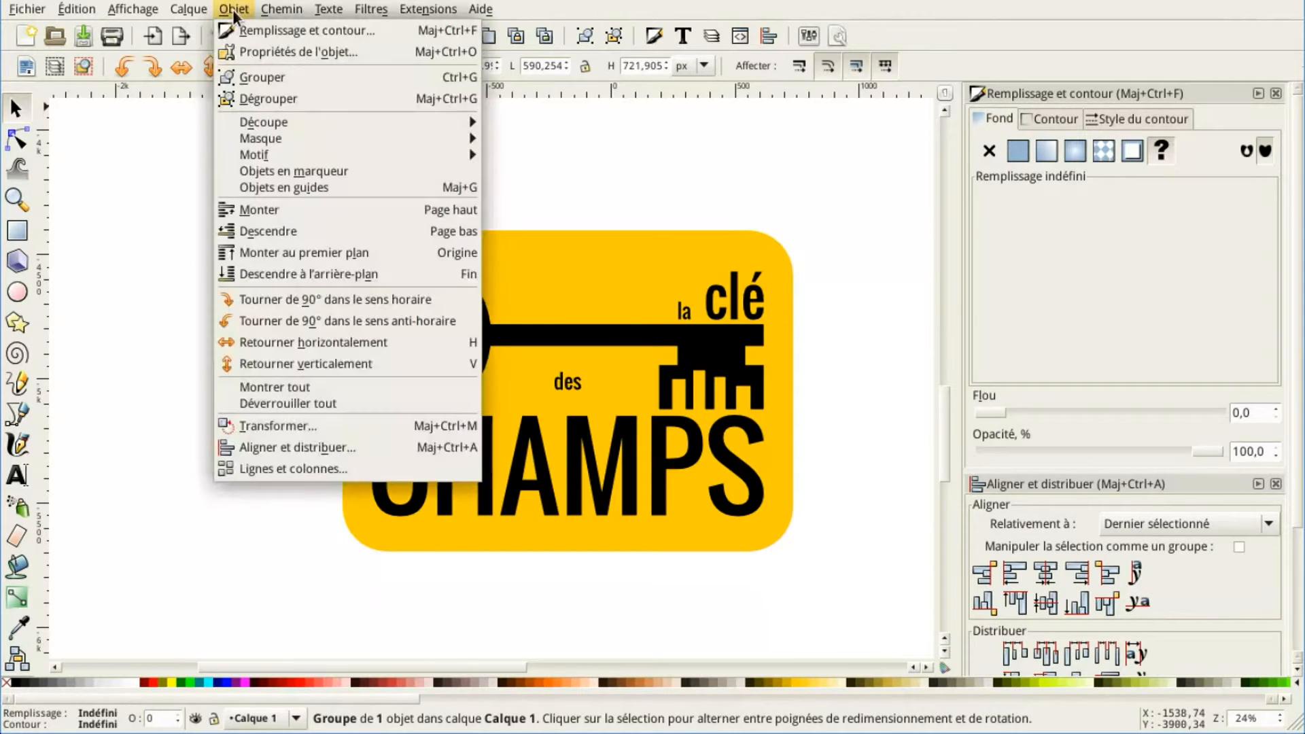
click(271, 100)
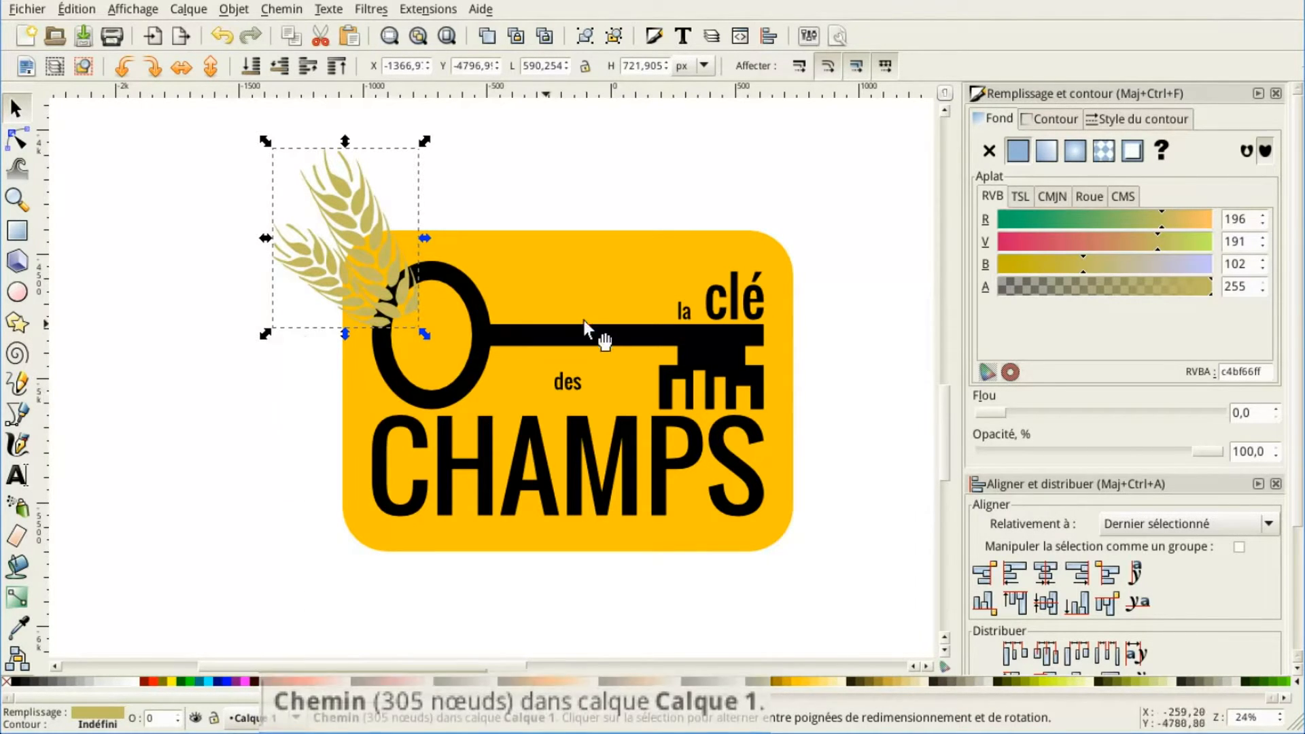
Step: Merge the wheat path and the yellow rounded rectangle into one shape with Union
shift+click(568, 253)
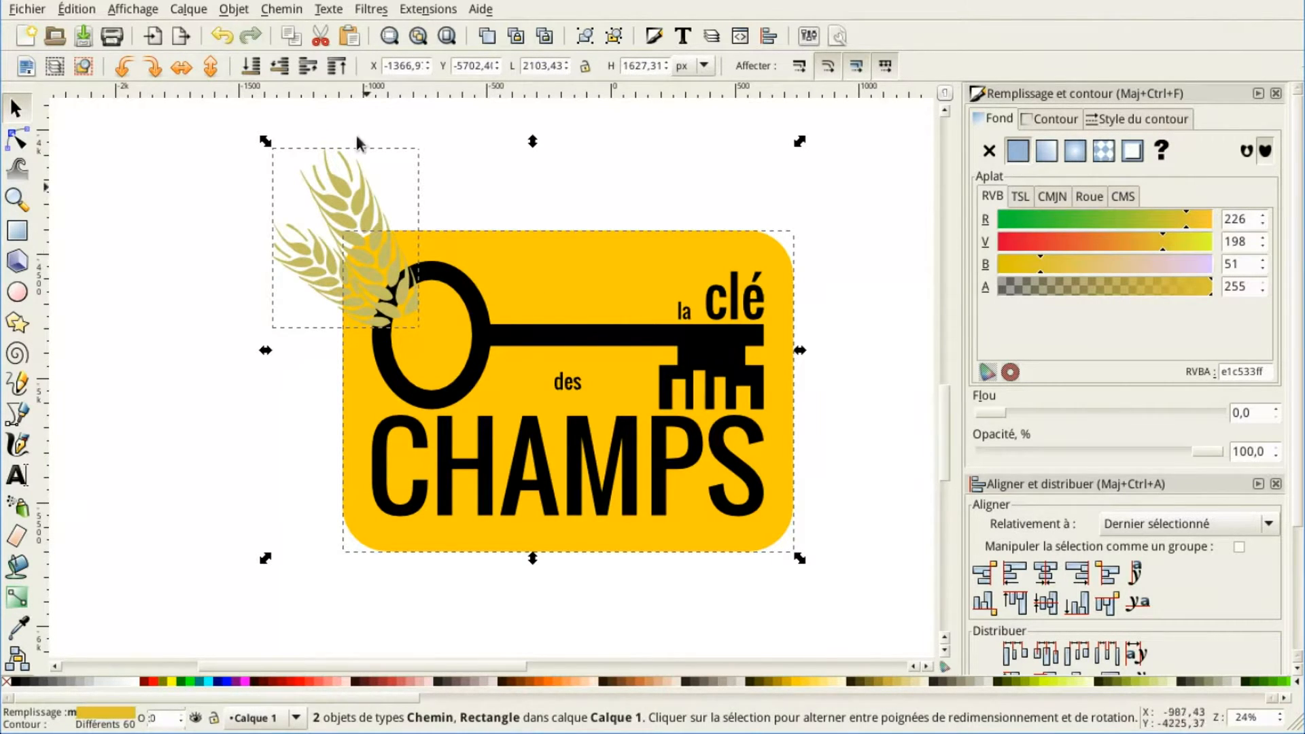
click(288, 9)
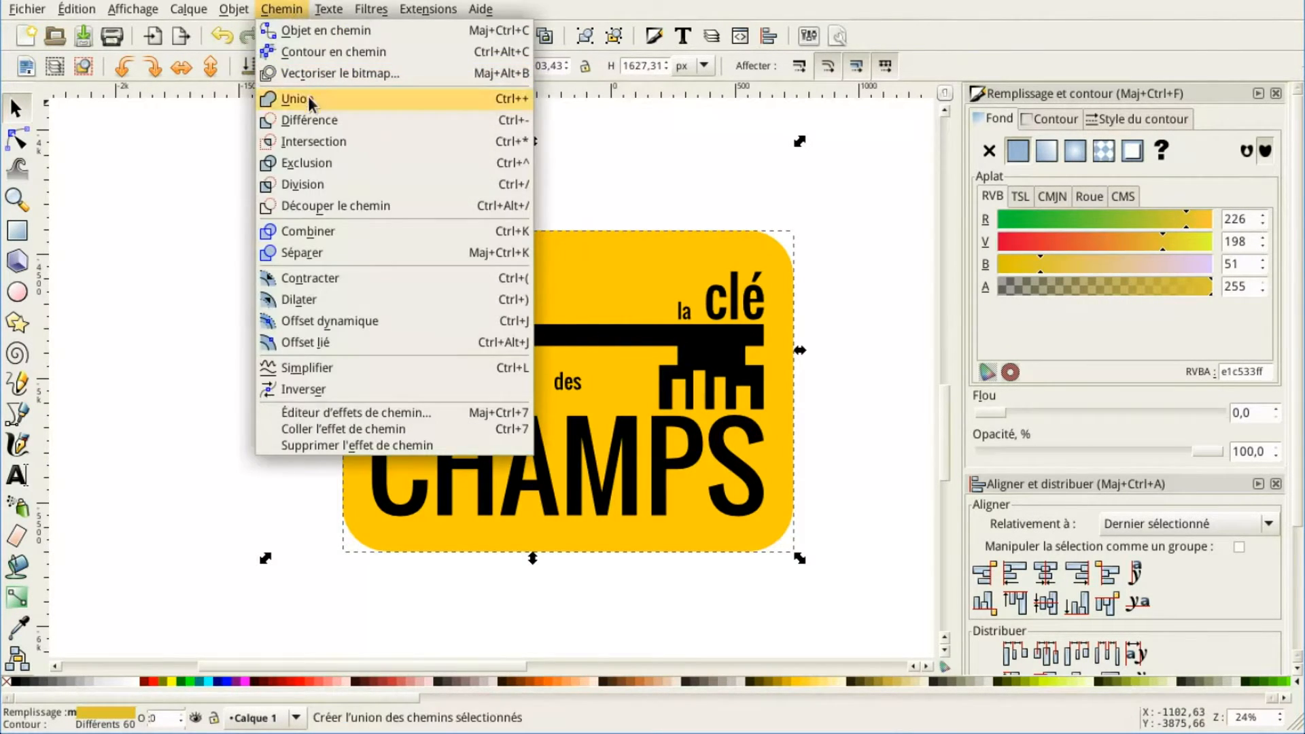
click(308, 98)
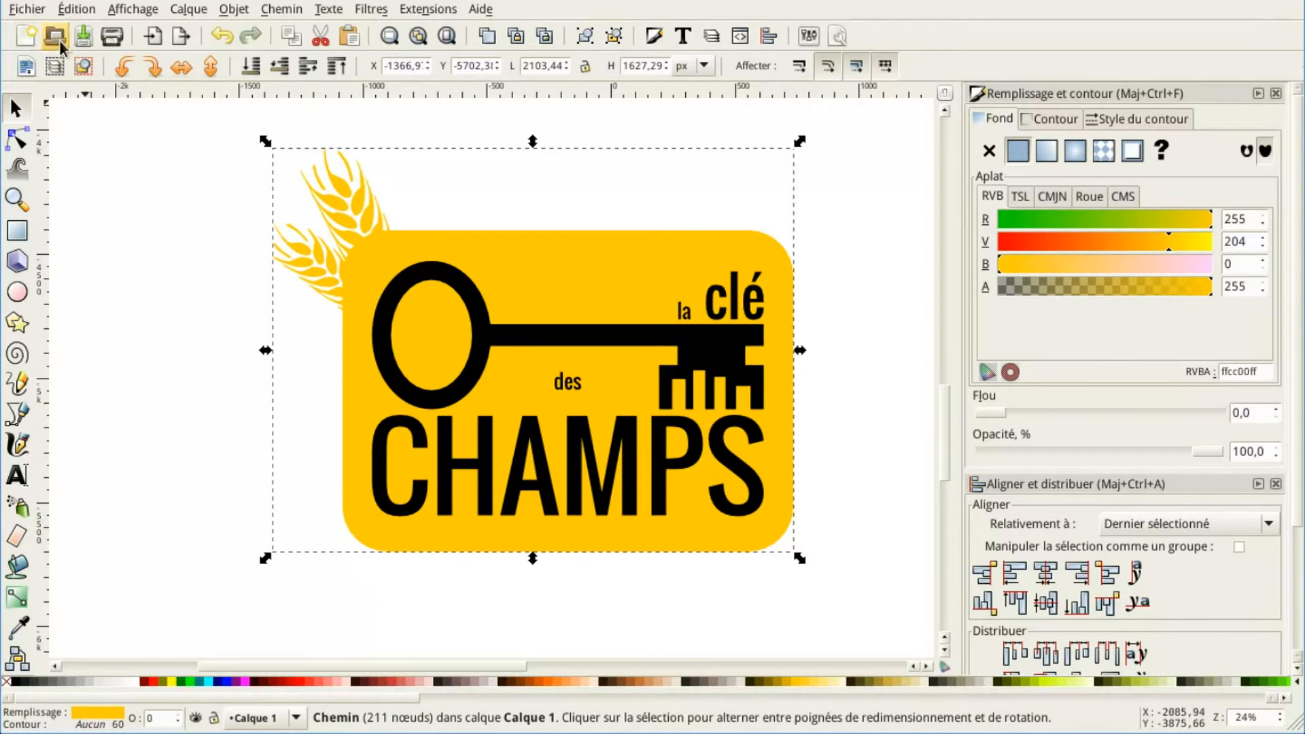
Step: Resize the page to fit the selected yellow shape in the document properties, with all margins at 0
click(31, 10)
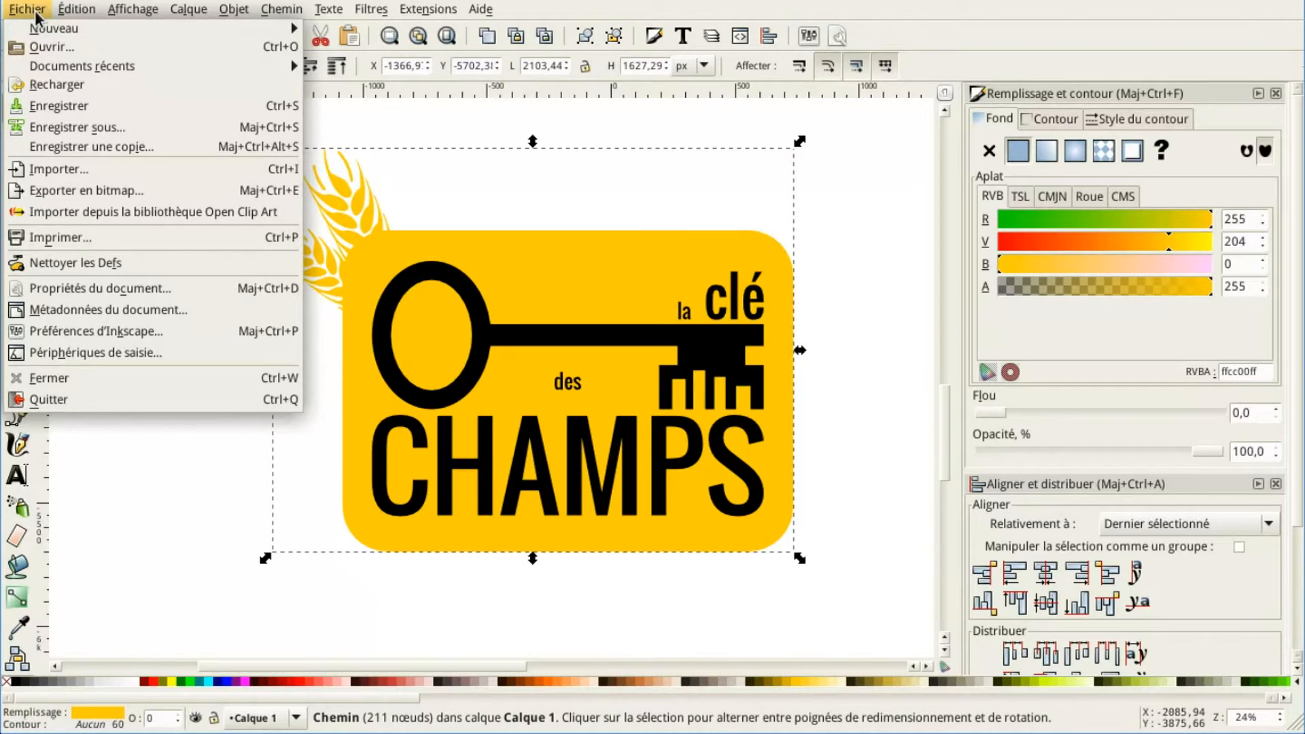
click(167, 288)
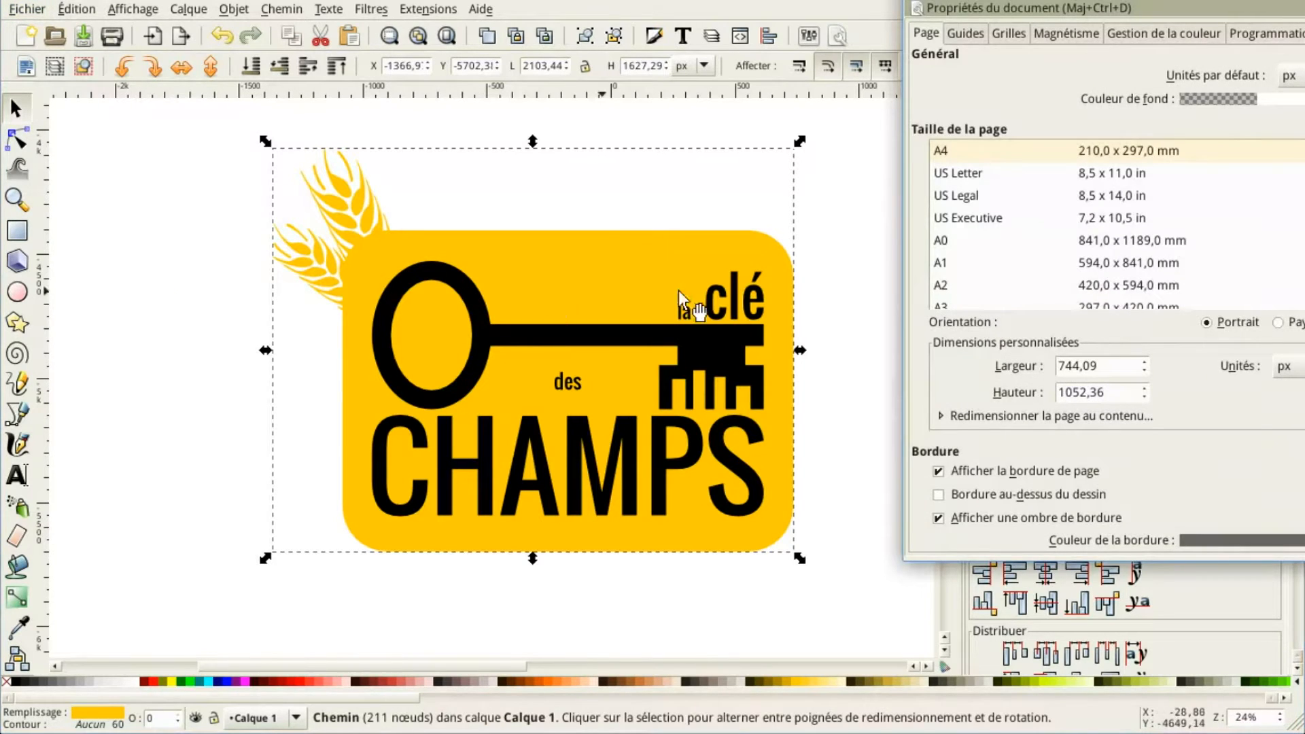
drag(1186, 10, 1117, 51)
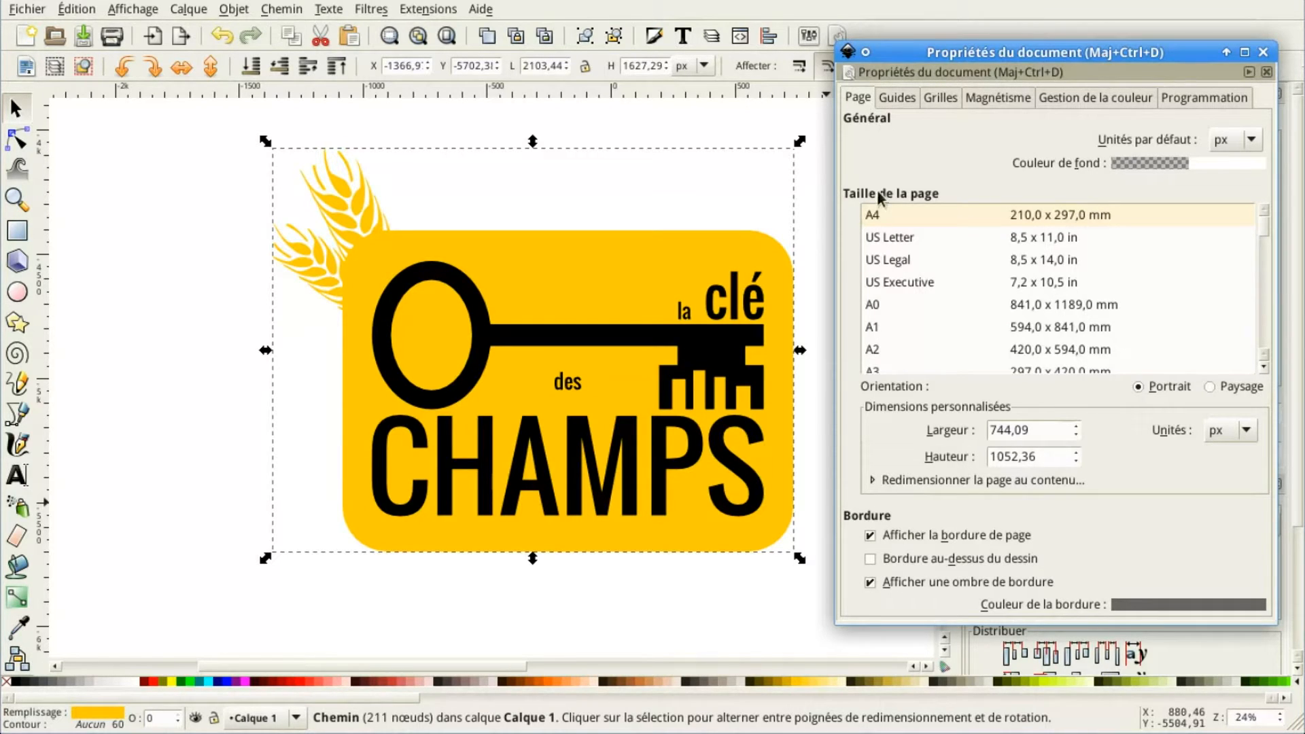
click(874, 481)
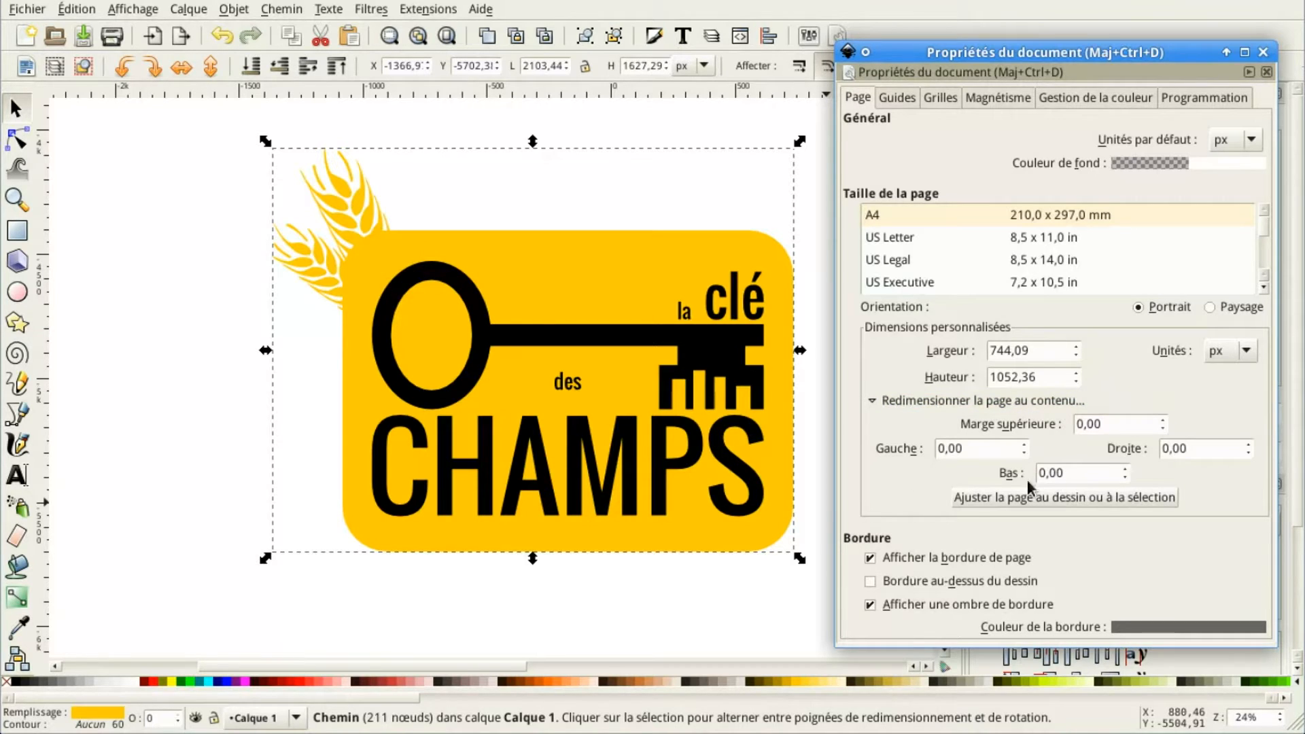
click(983, 502)
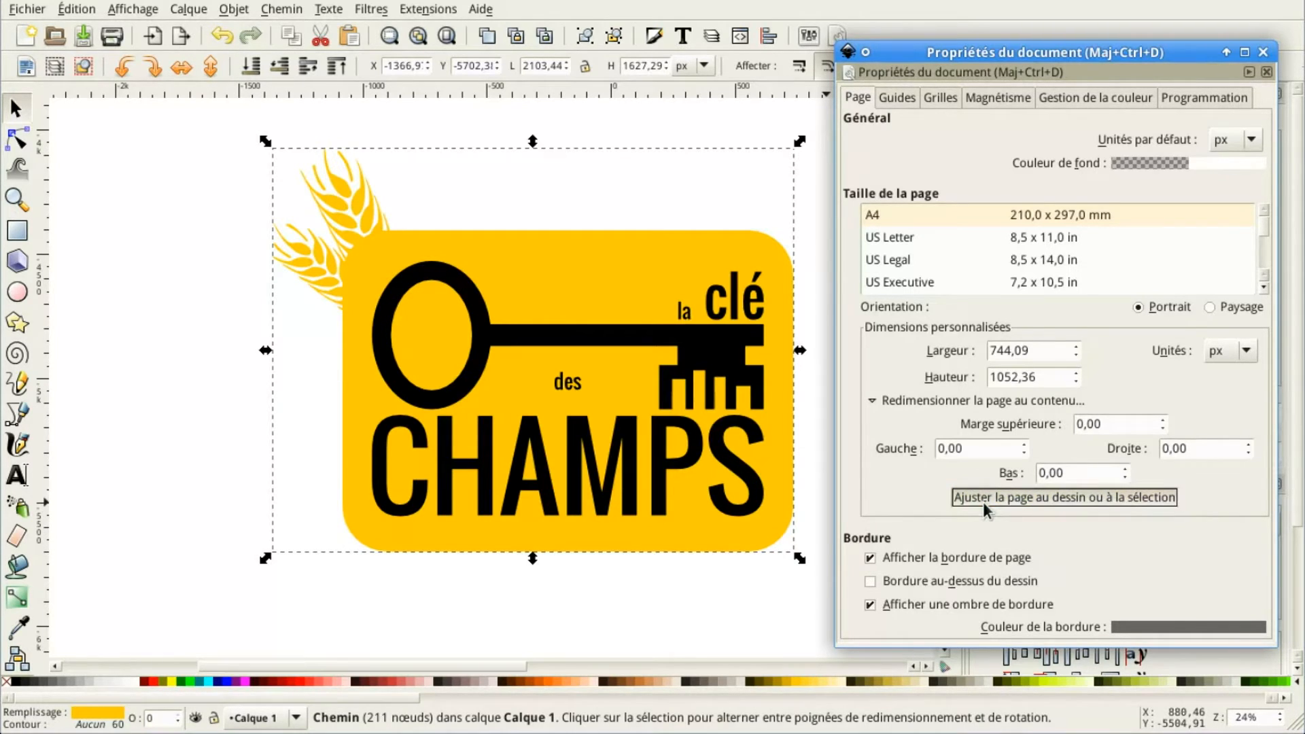
drag(777, 611, 685, 599)
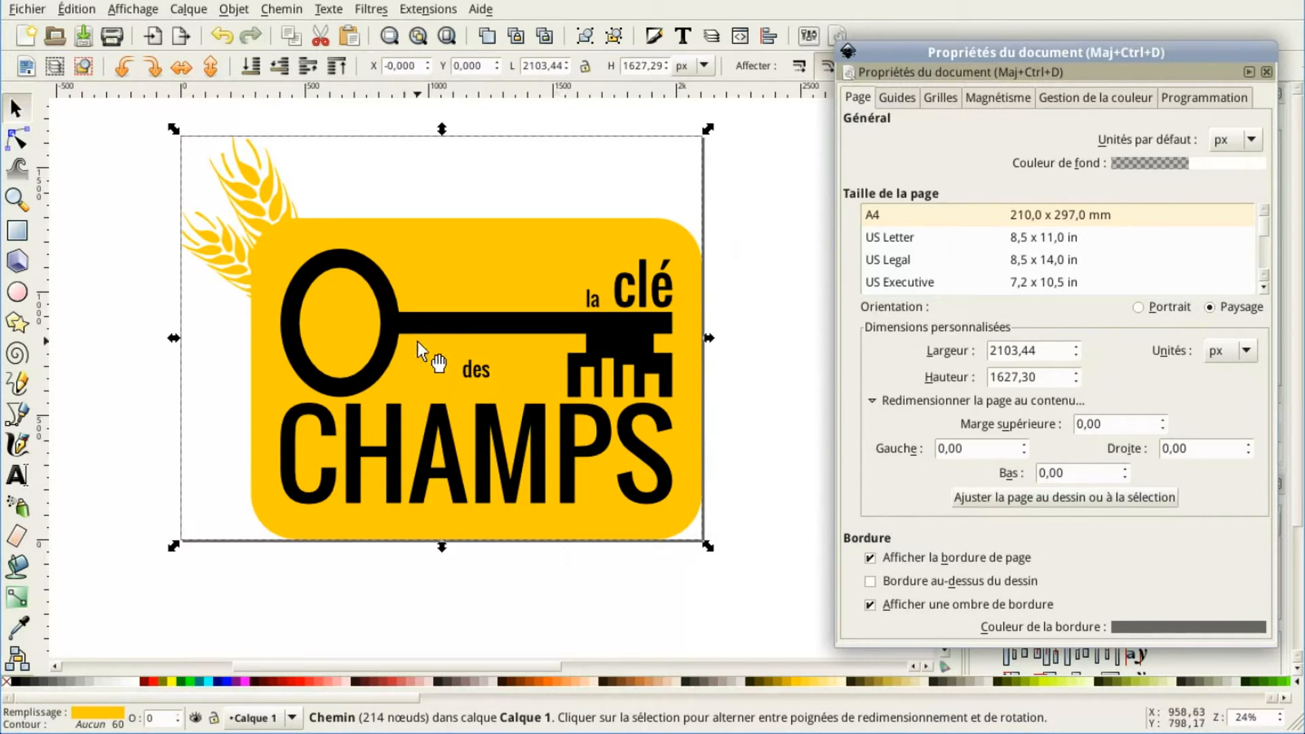
Step: Save the logo as cle-des-champs.svg in the images folder, using the plain SVG format (SVG simple)
click(29, 12)
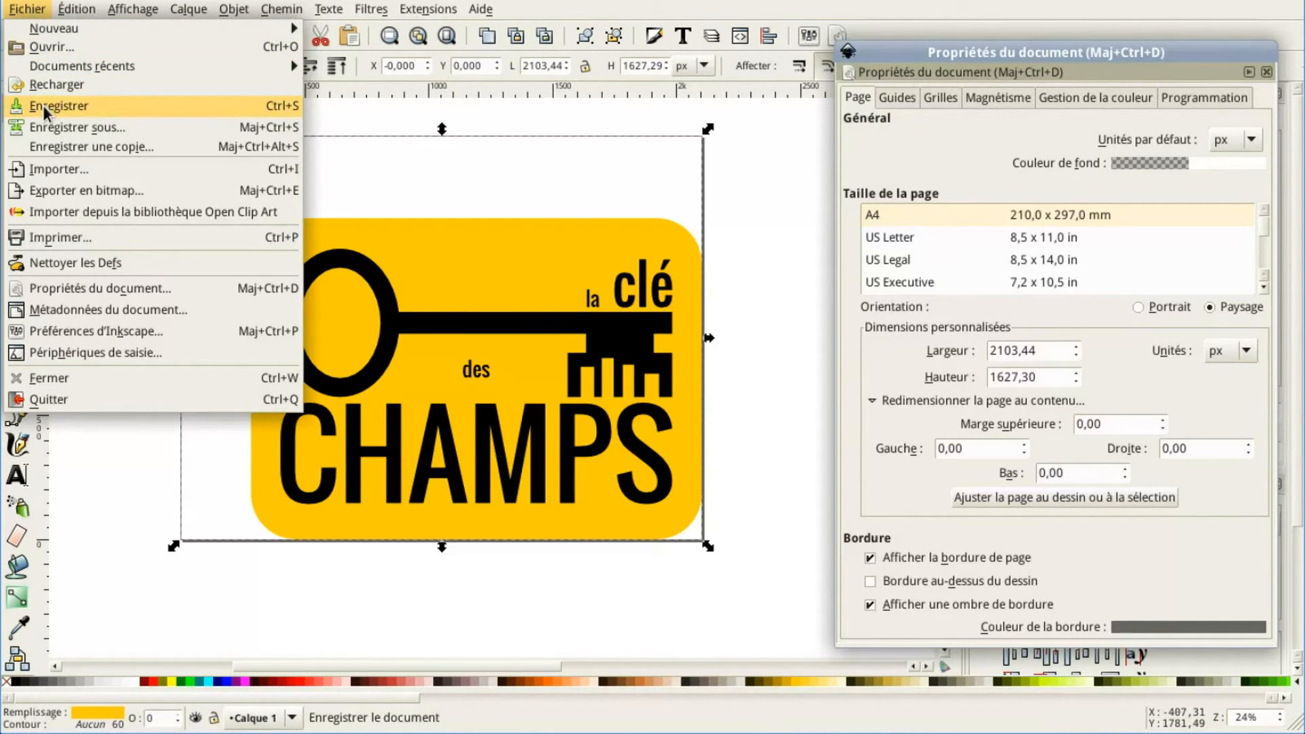
click(43, 126)
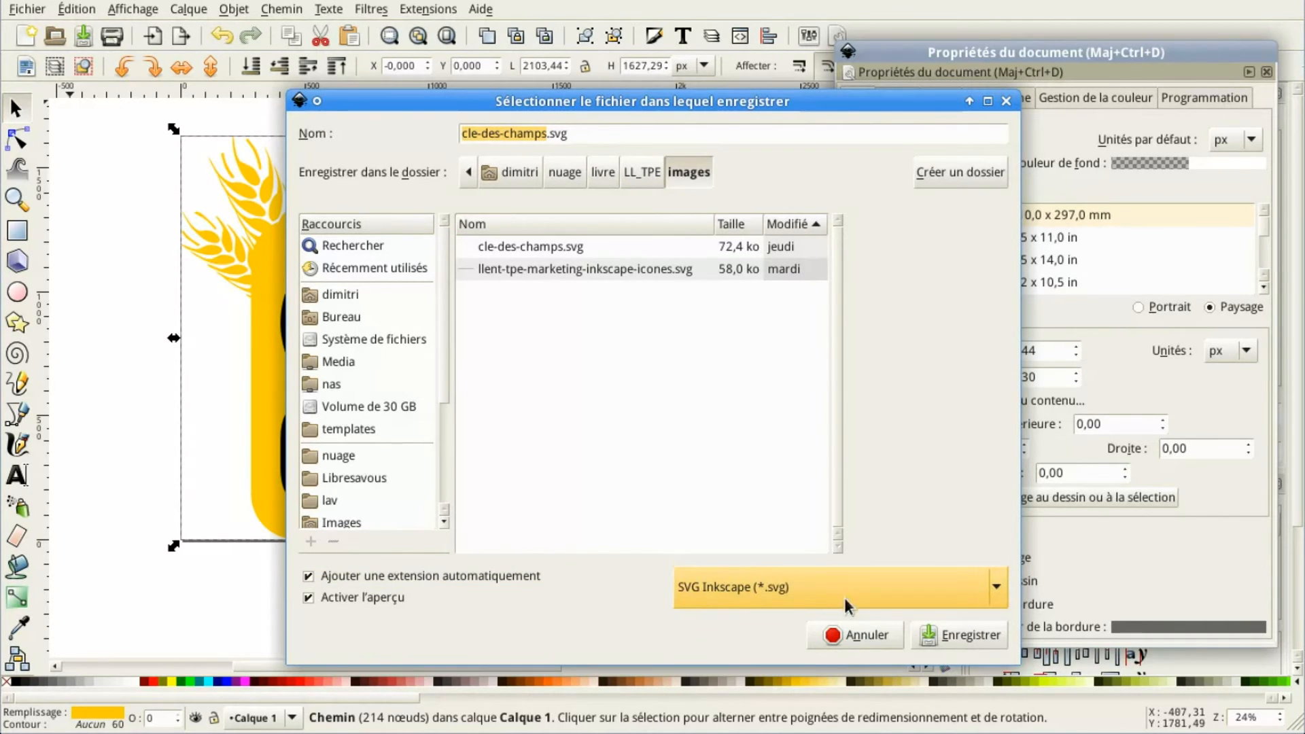
click(997, 588)
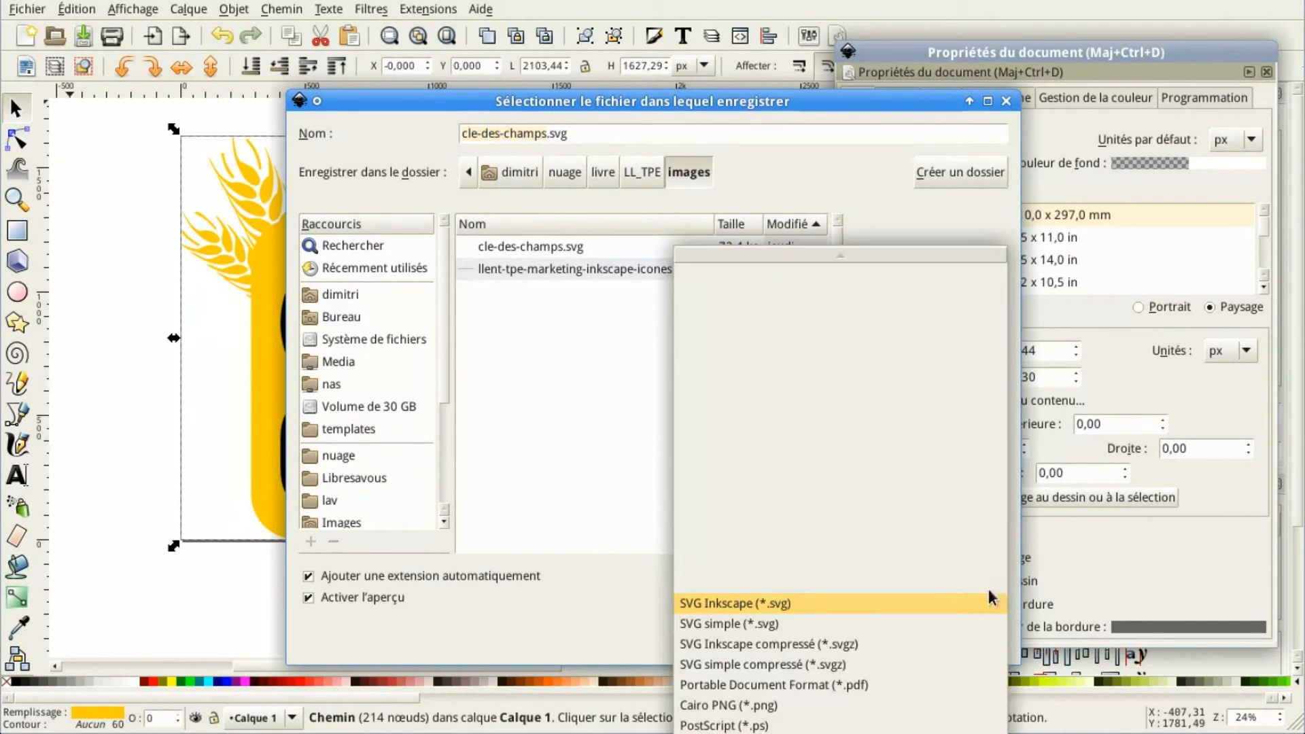
click(779, 624)
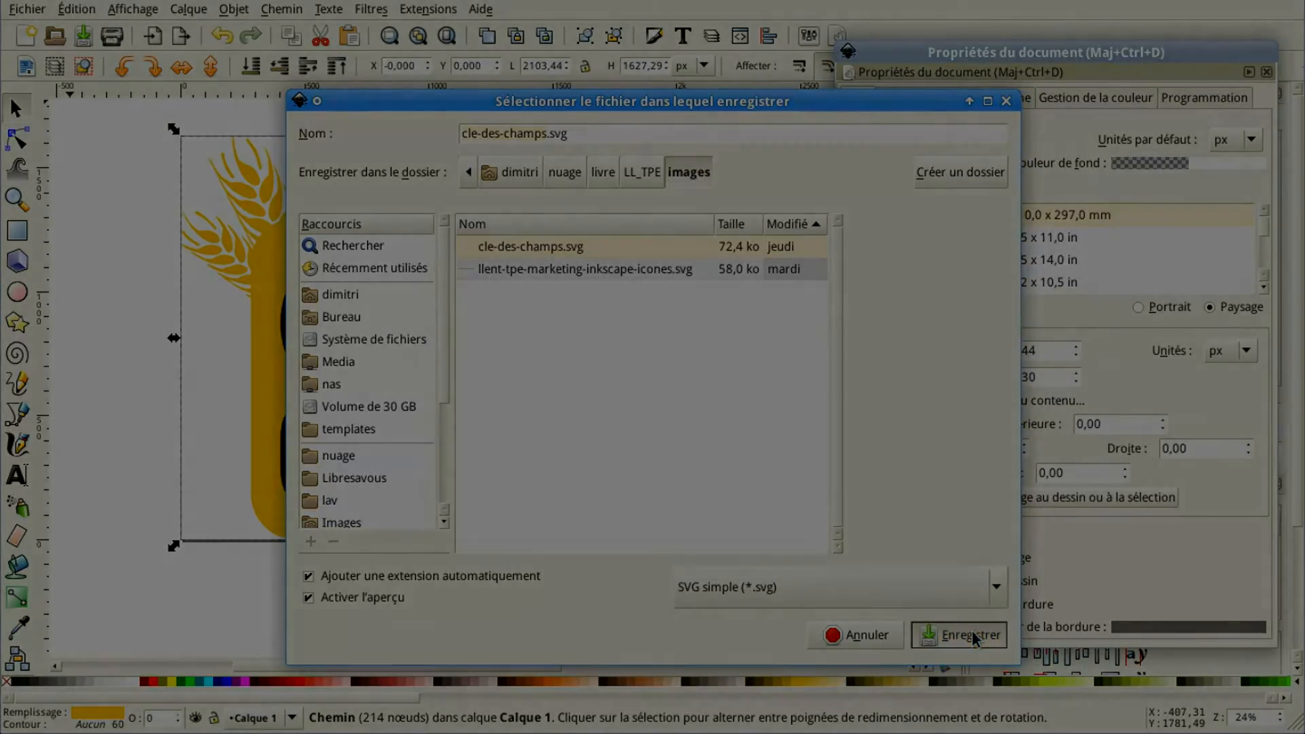
click(972, 636)
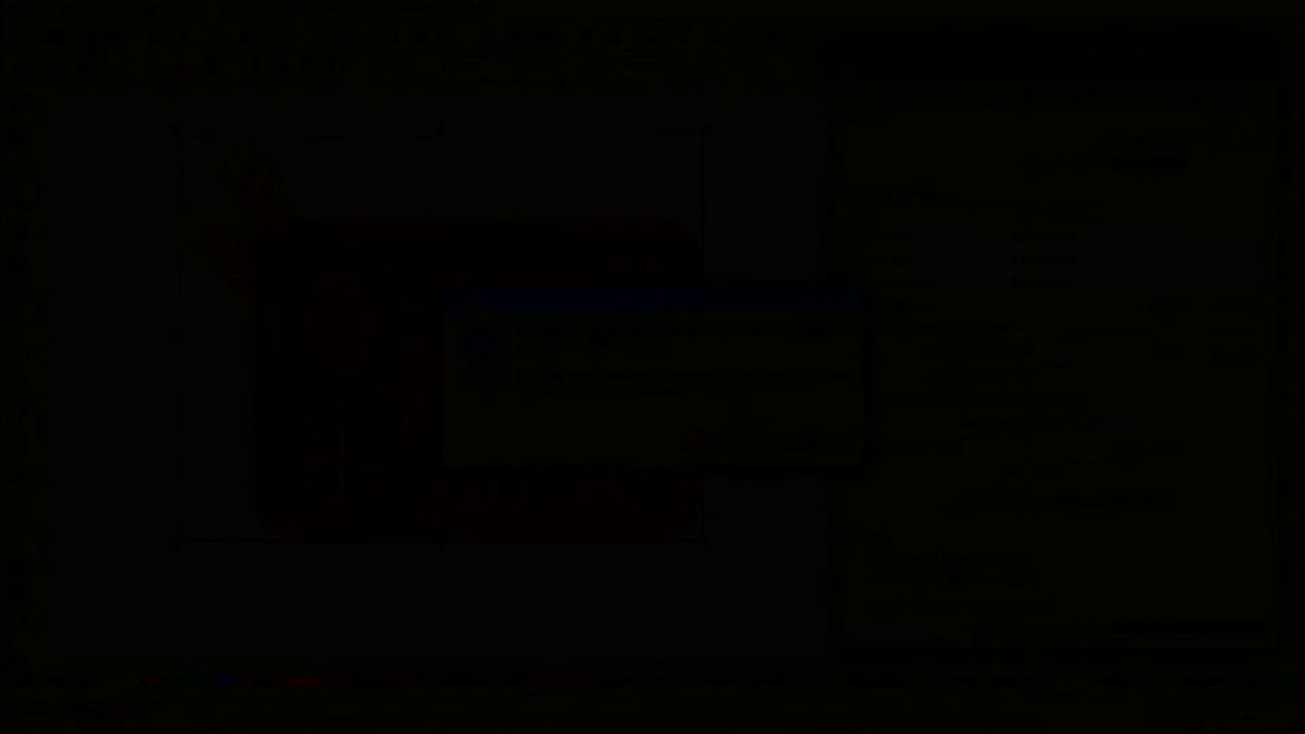